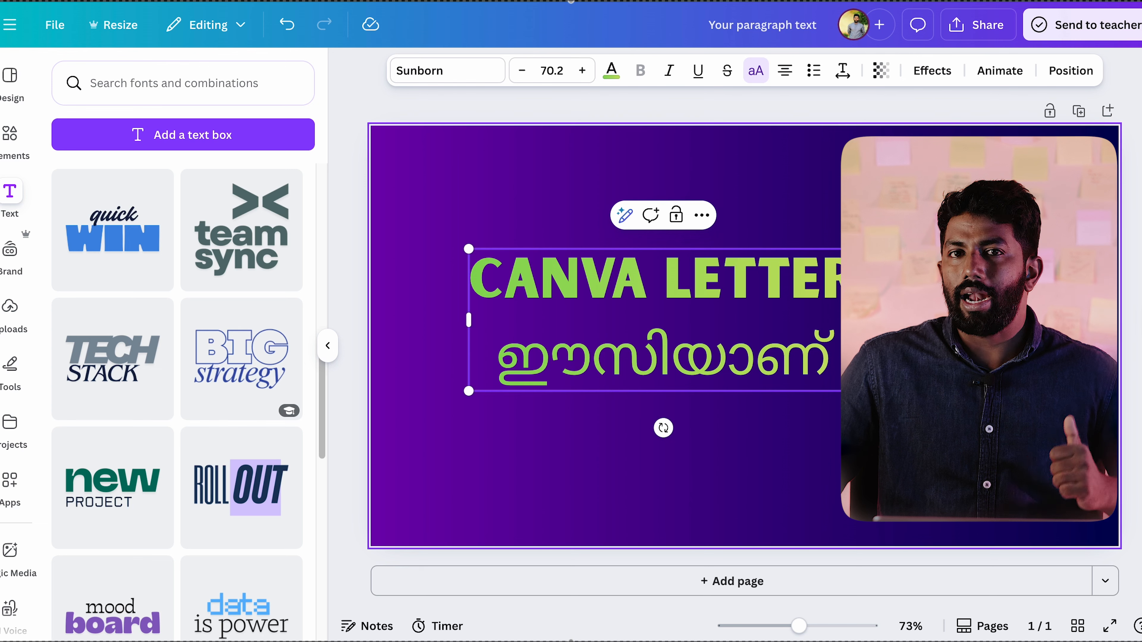
Step: Delete the green "CANVA LETTER…" and Malayalam text box, leaving only the purple gradient background on the page
drag(727, 301, 808, 304)
drag(875, 320, 817, 291)
key(Delete)
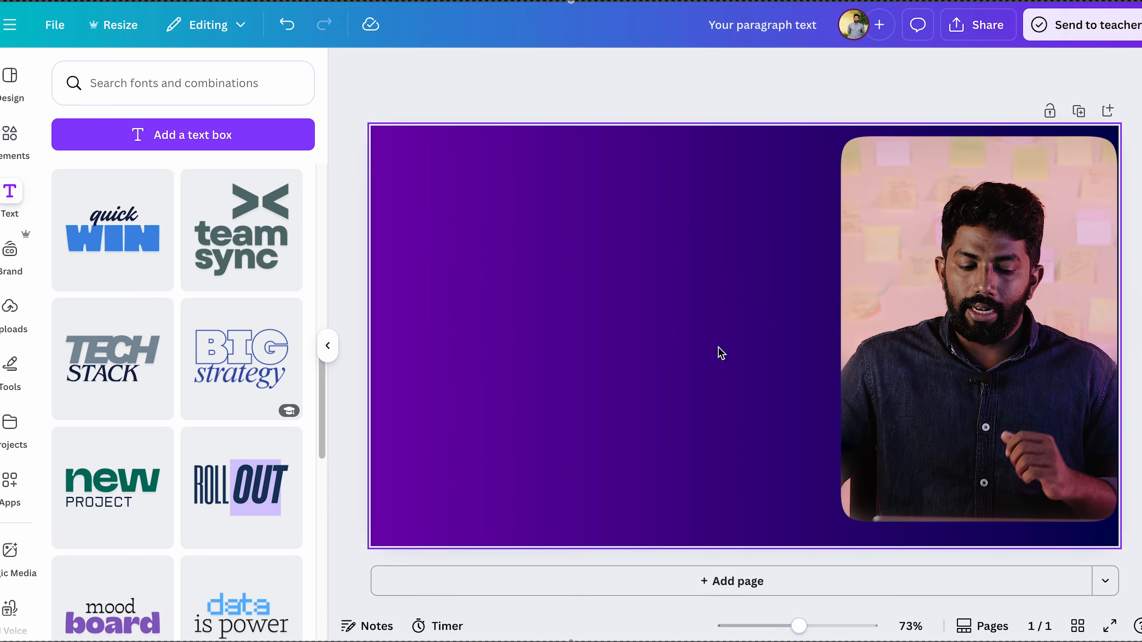
click(9, 133)
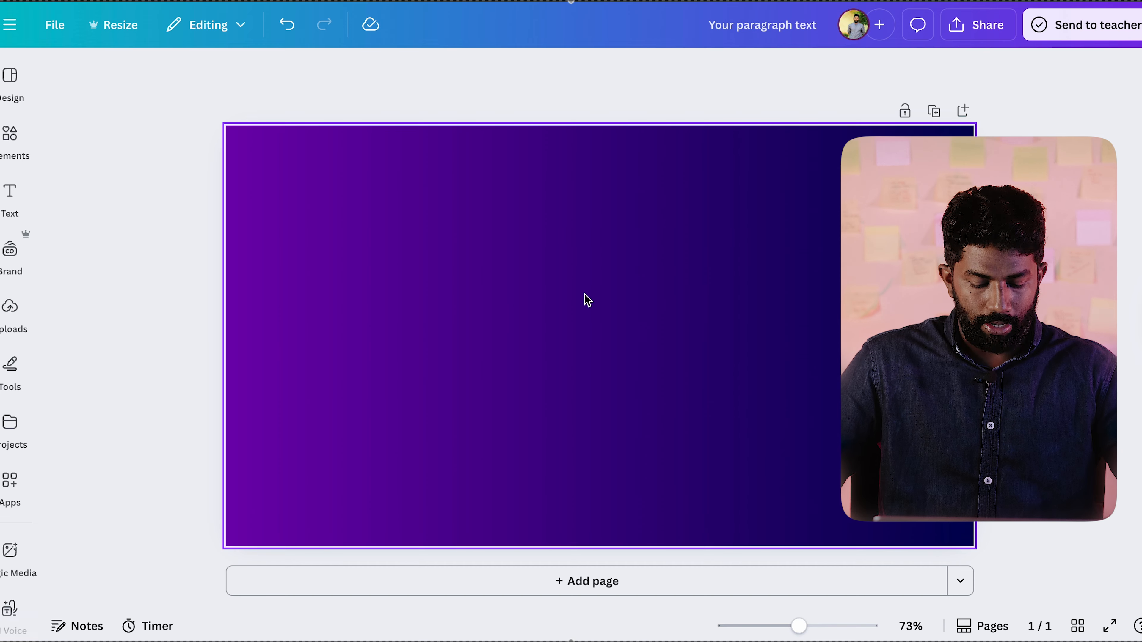
Step: Paste the tilted "POWERPOINT PRESENTATION" text box onto the page and position it over the gradient background
key(super+v)
drag(574, 257, 570, 298)
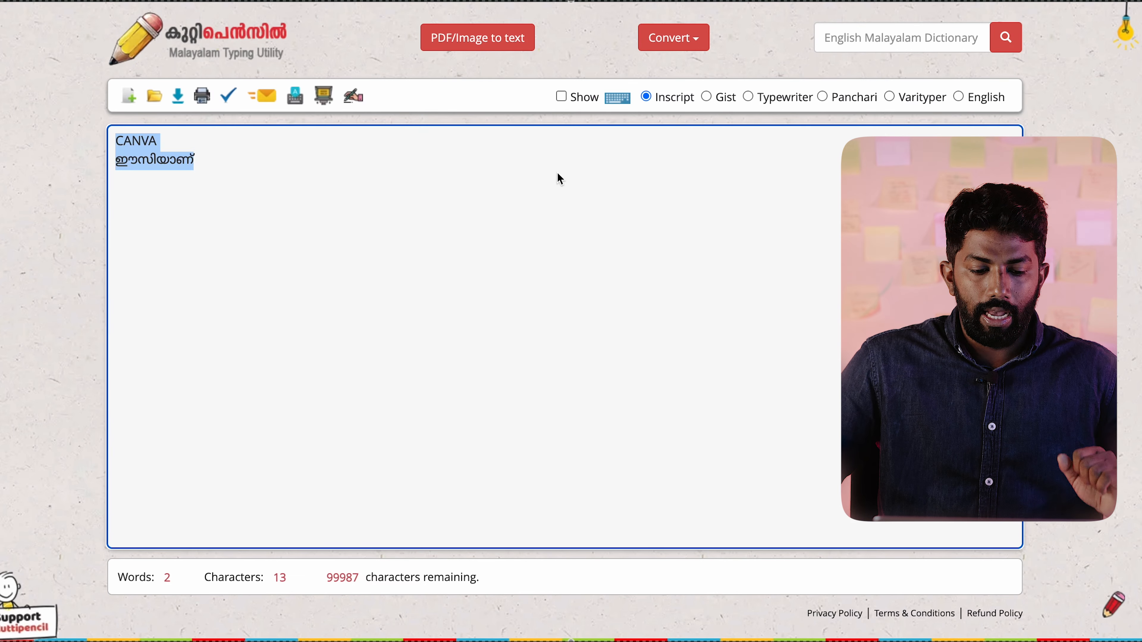
click(415, 206)
Step: Copy the typed text from the Kuttipencil page and replace the pasted heading in Canva with only "ഈസിയാണ്"
drag(232, 164, 71, 126)
key(ctrl+c)
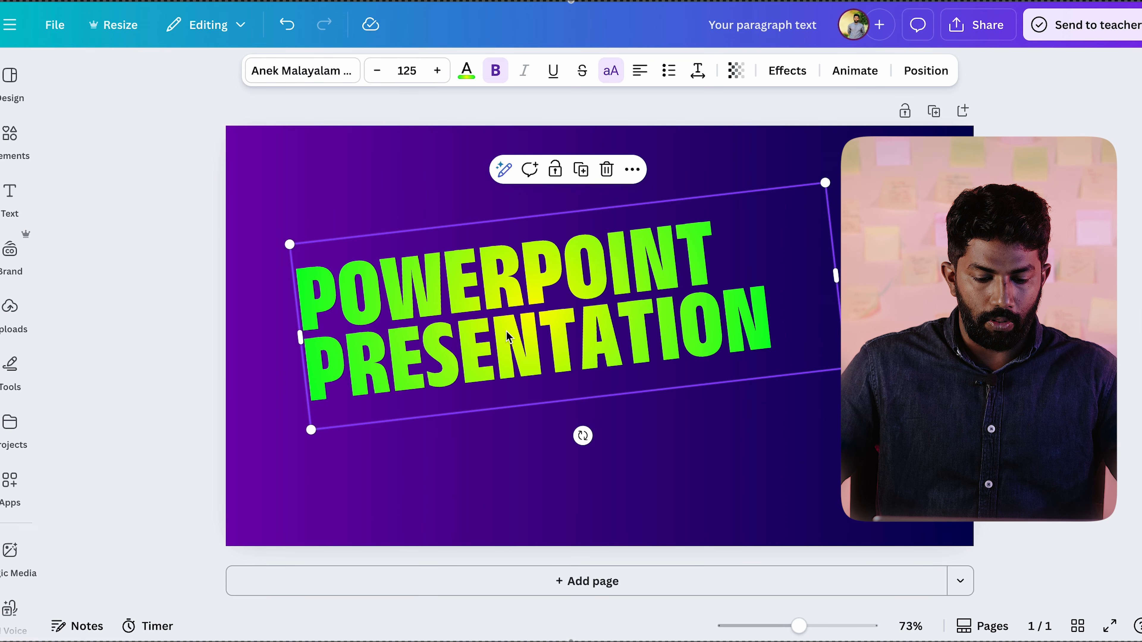
double_click(507, 335)
key(ctrl+a)
key(ctrl+v)
drag(504, 270, 311, 287)
key(BackSpace)
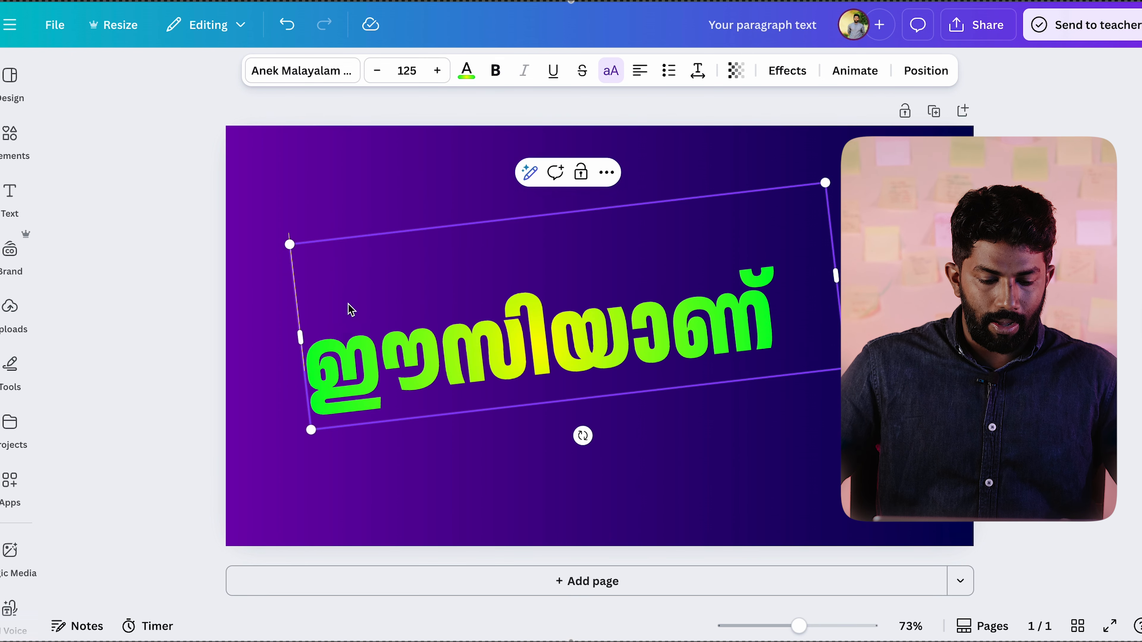
key(Delete)
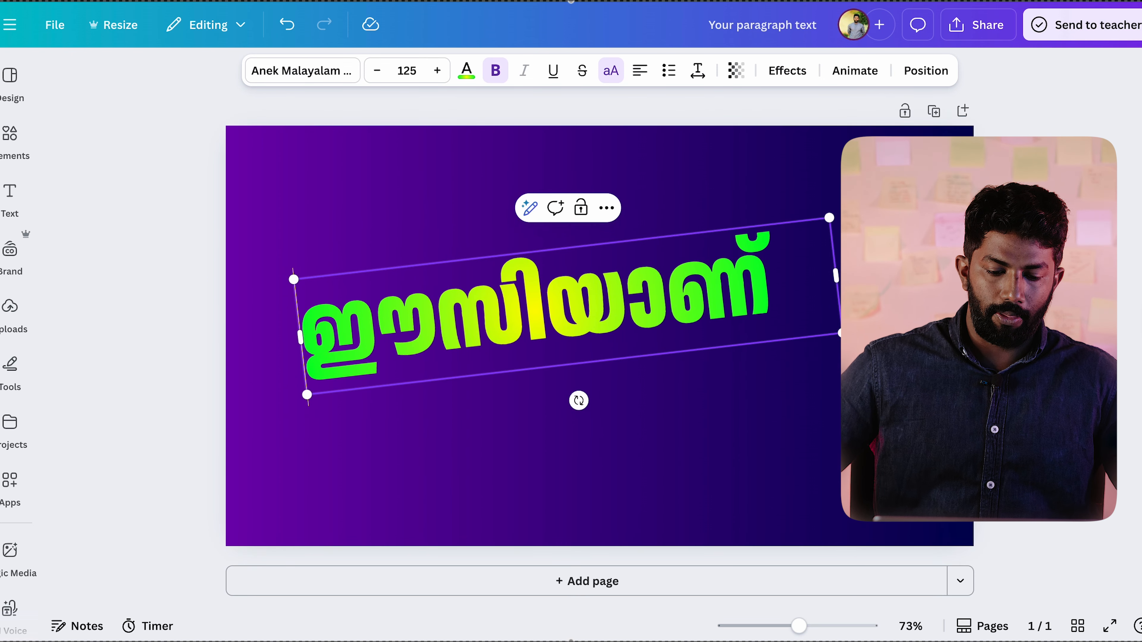
Step: Move the Malayalam heading lower on the page to leave room above it
click(434, 194)
drag(501, 302, 534, 367)
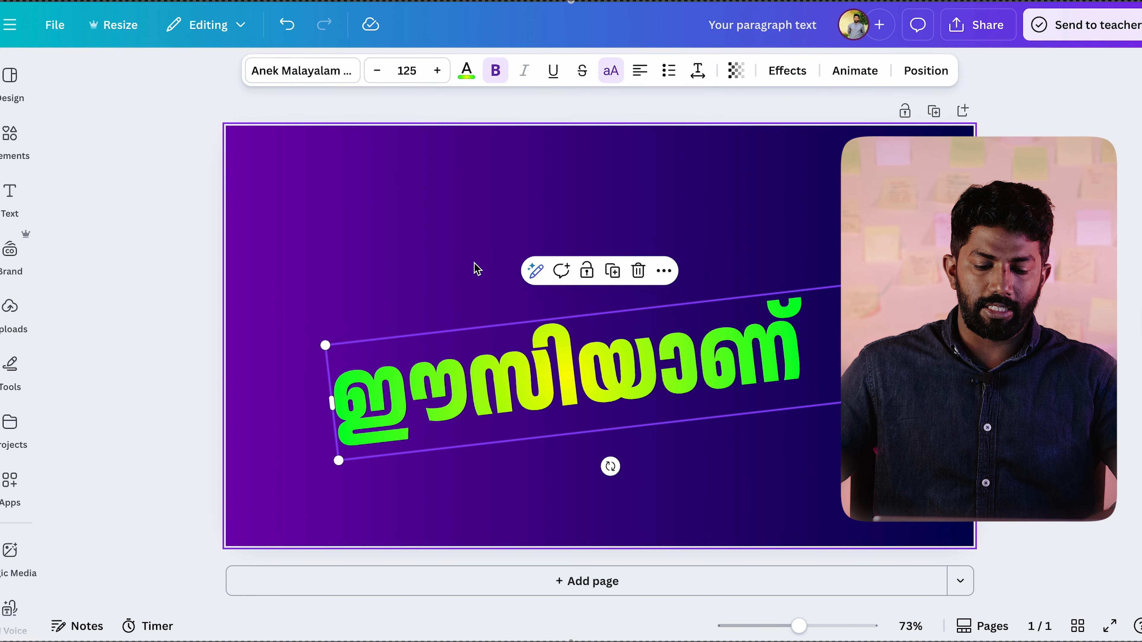
key(t)
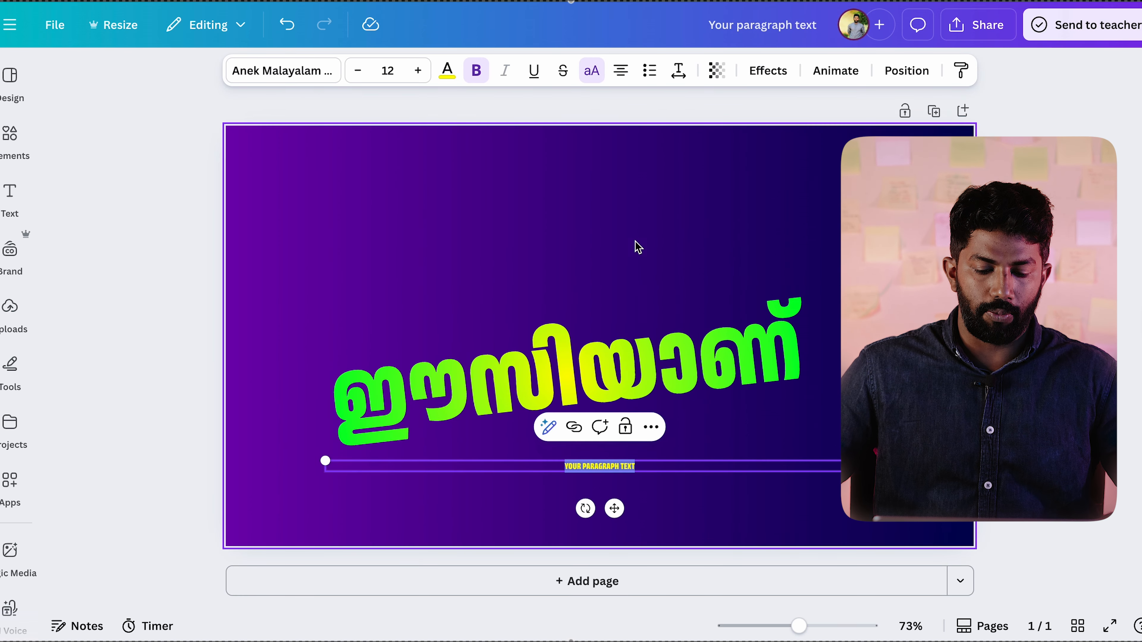
key(ctrl+z)
Step: Duplicate the Malayalam heading and place the copy directly above the original
click(617, 378)
drag(578, 404, 570, 268)
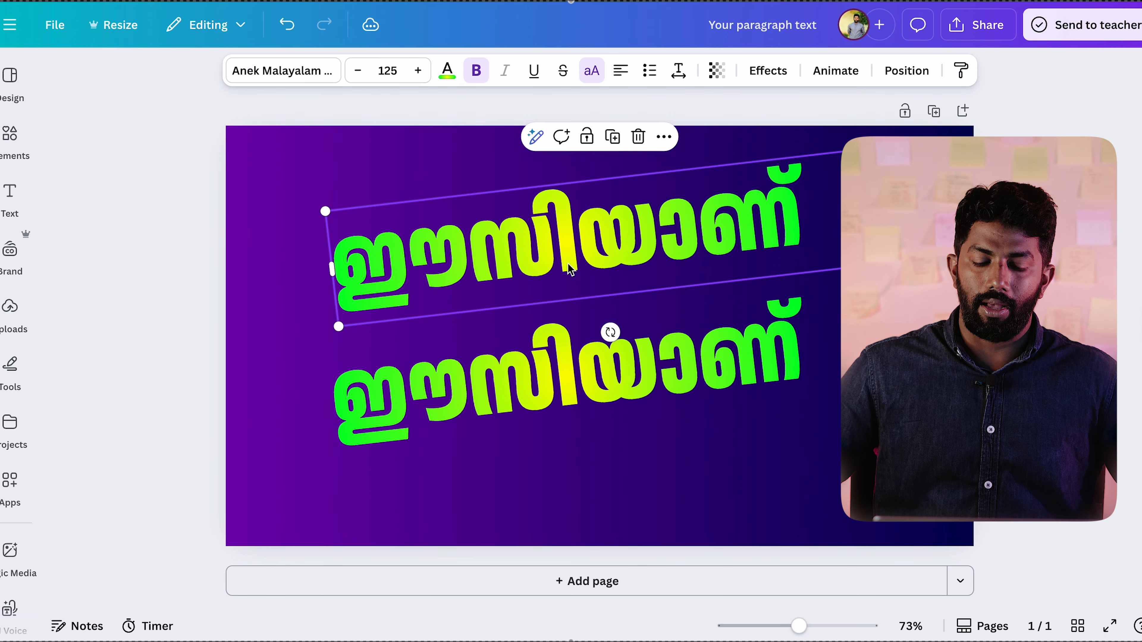
click(632, 403)
right_click(635, 378)
key(Escape)
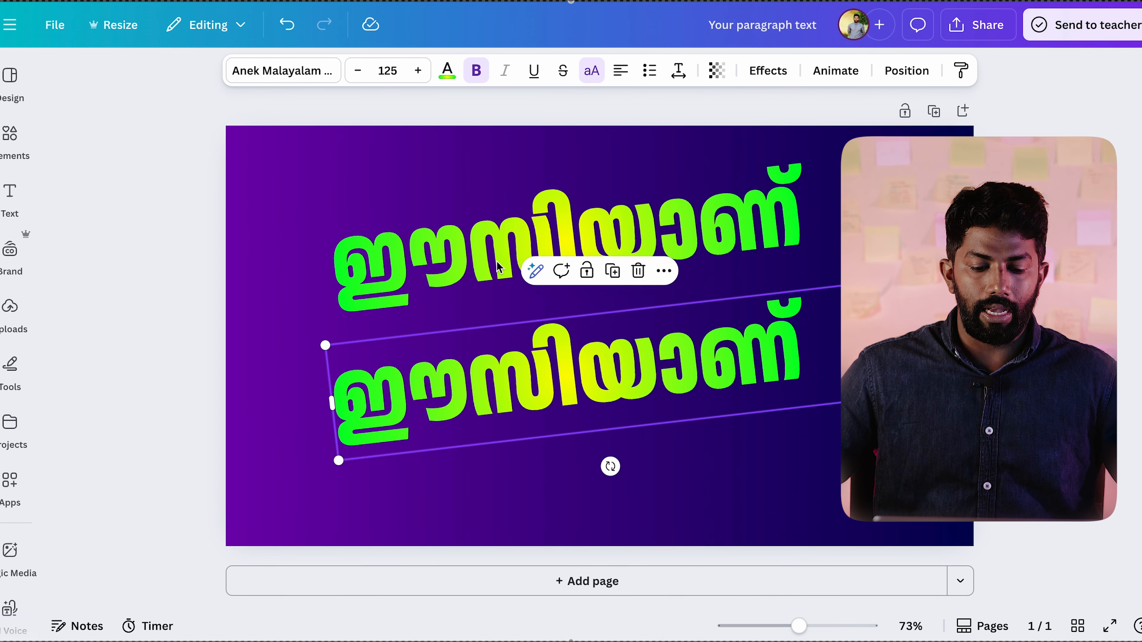
Step: Replace the upper heading's text with "CANVA", narrow its box to fit the word, and centre it above the Malayalam text
double_click(497, 265)
text(CANVA)
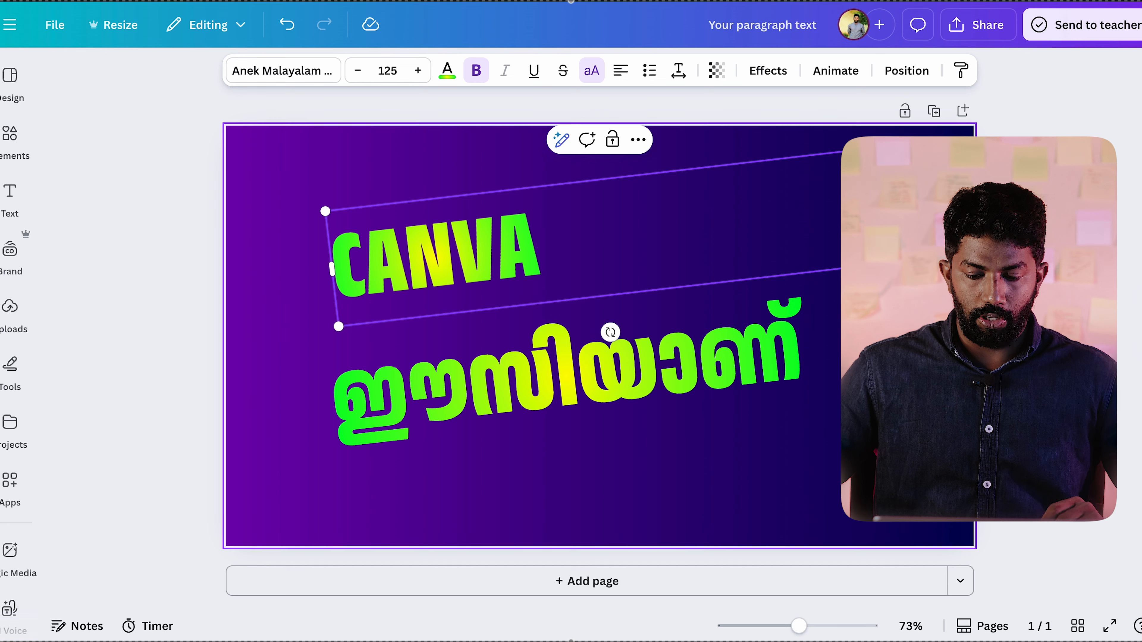
drag(841, 212, 560, 243)
click(614, 237)
click(486, 248)
drag(486, 248, 669, 238)
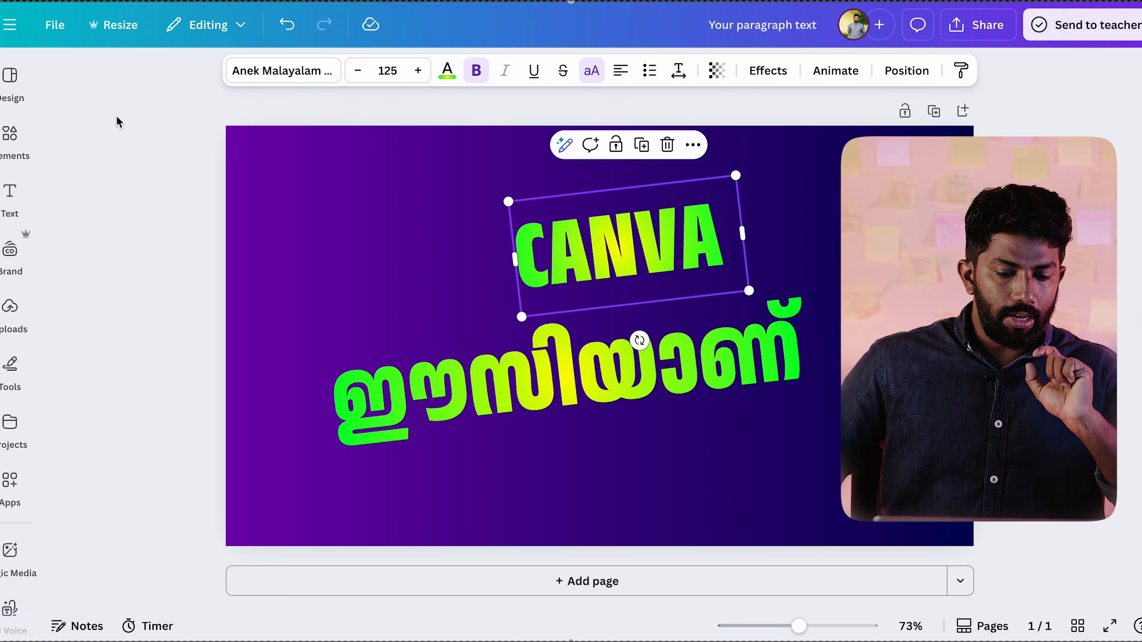
Step: Add a square shape beside the CANVA text and fill it with the document's green-yellow gradient
click(11, 135)
click(92, 211)
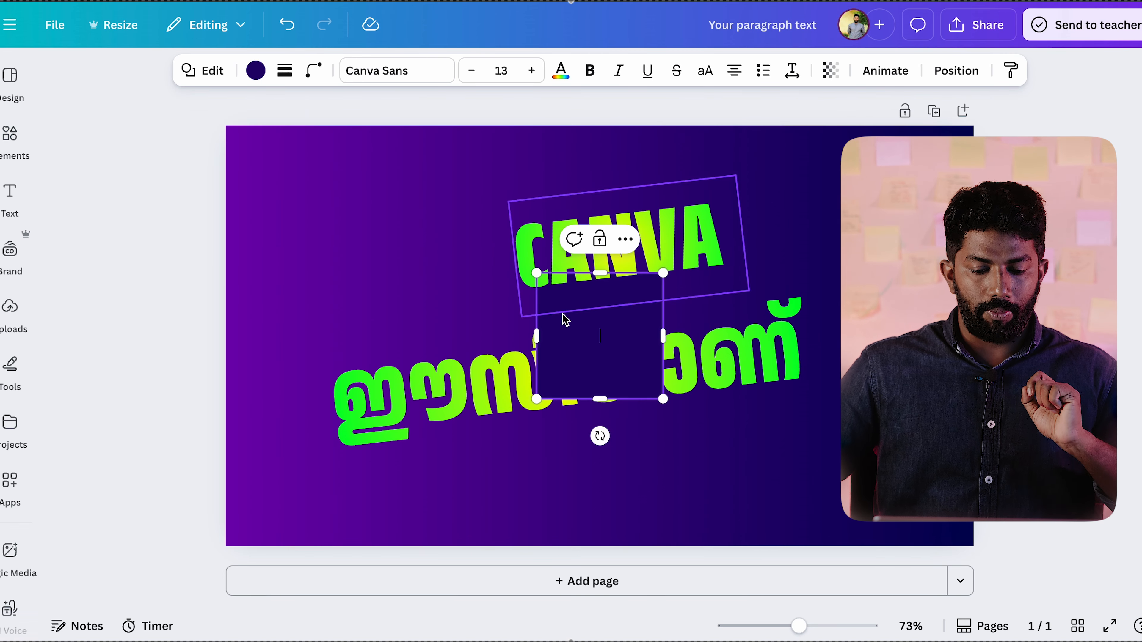
drag(627, 369, 410, 253)
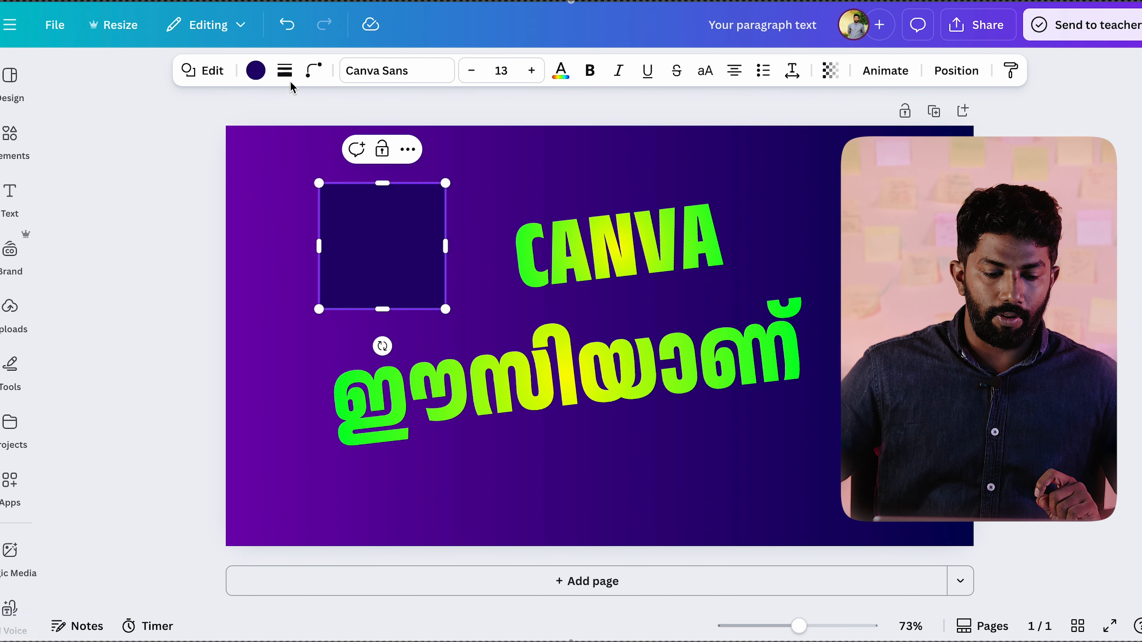
click(256, 71)
click(254, 239)
drag(498, 240, 489, 240)
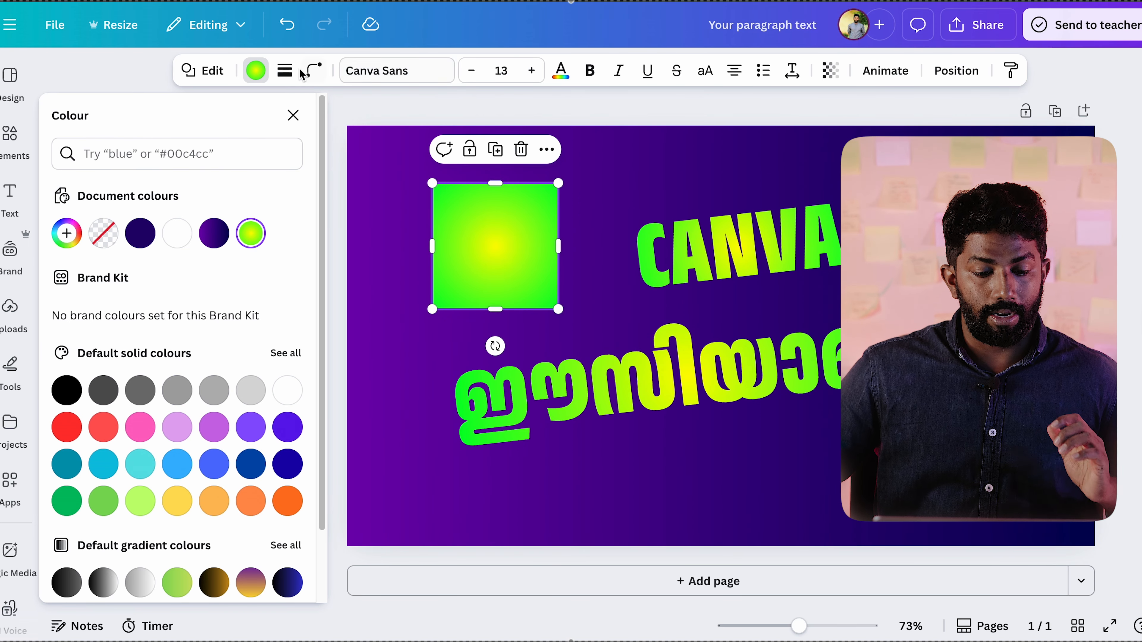
Step: Set the square's corner rounding to 36 and reduce its sides to make it a triangle
click(315, 72)
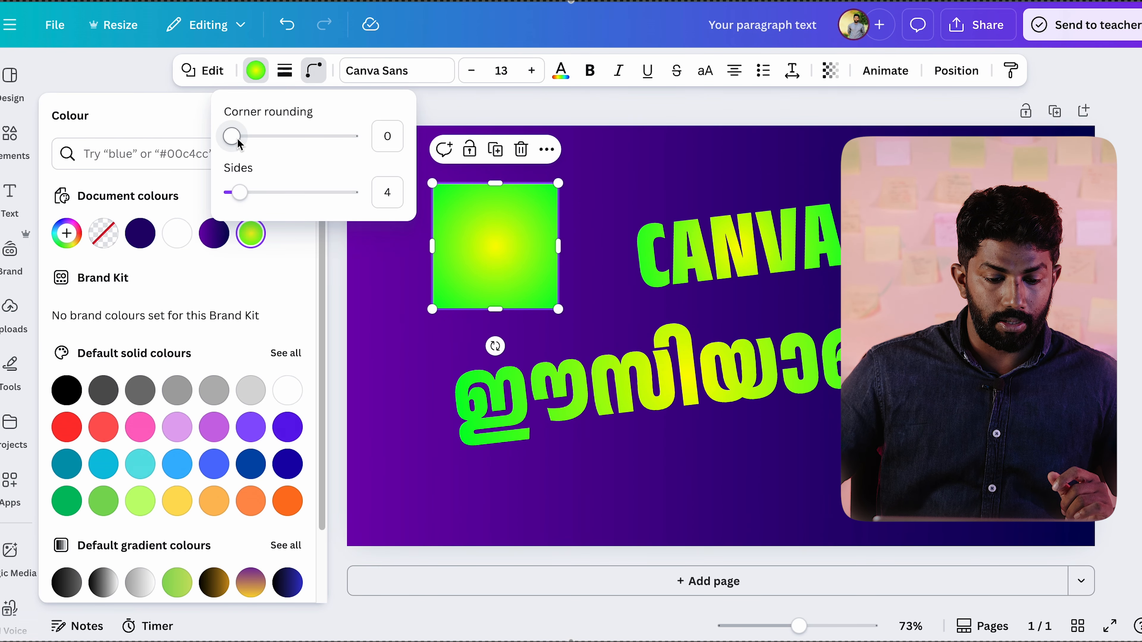
drag(237, 141, 275, 136)
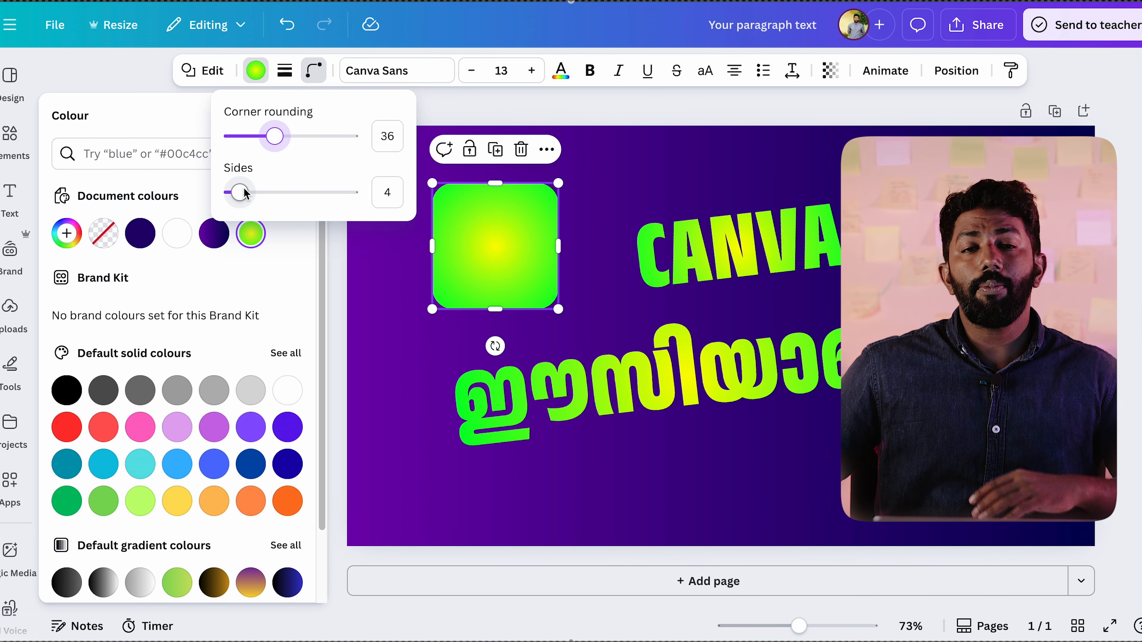
drag(247, 195, 273, 191)
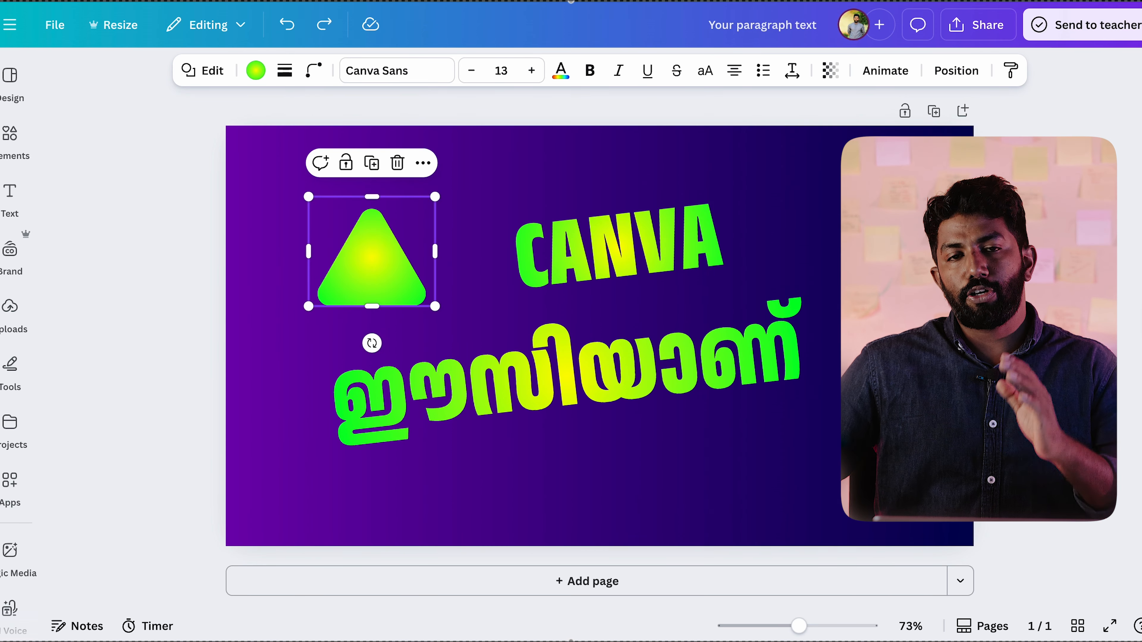
Step: Give the triangle a solid outline with a stroke weight of 38
click(287, 74)
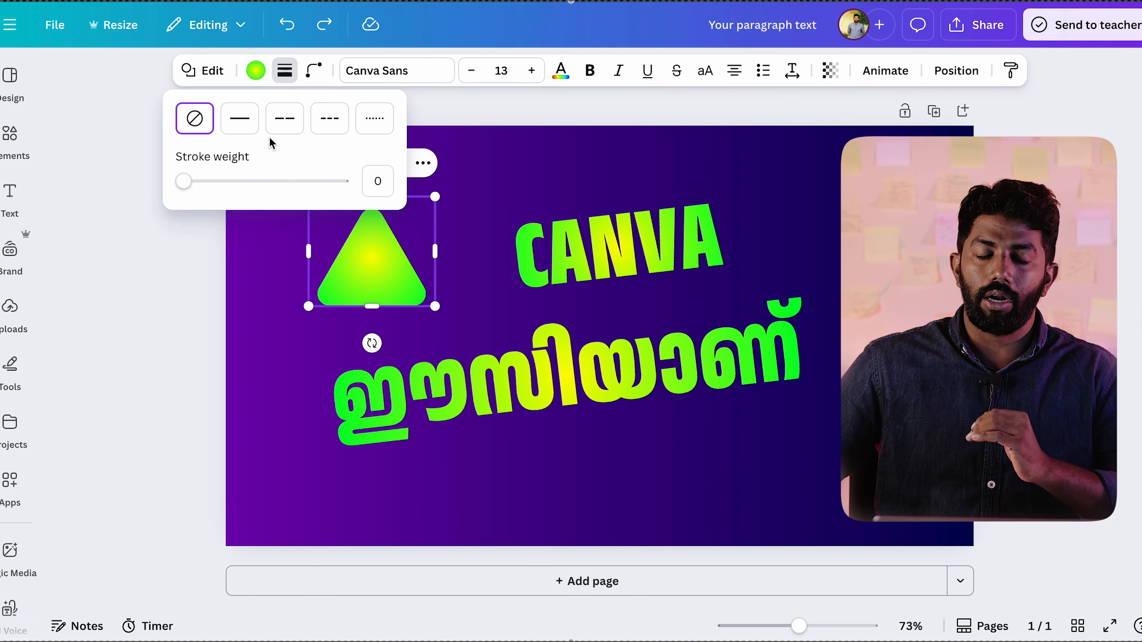
click(239, 122)
mouse_move(196, 187)
mouse_down()
mouse_move(334, 184)
mouse_move(227, 185)
mouse_move(243, 184)
mouse_up()
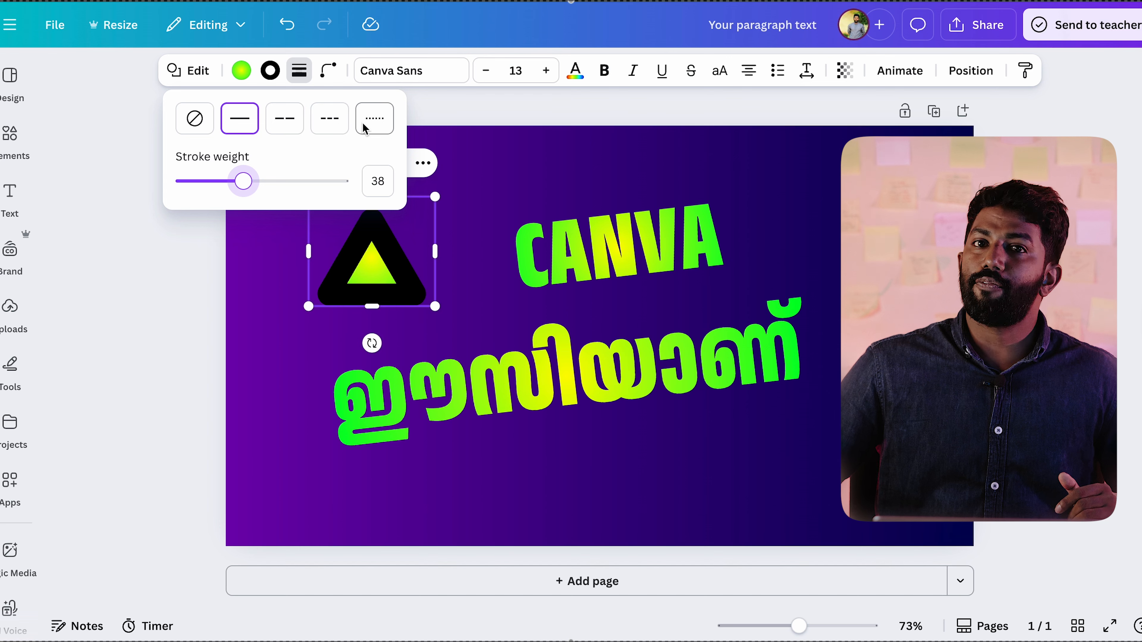
Step: Change the triangle's outline to the dotted style with stroke weight 9 and open its stroke colour choices
click(376, 120)
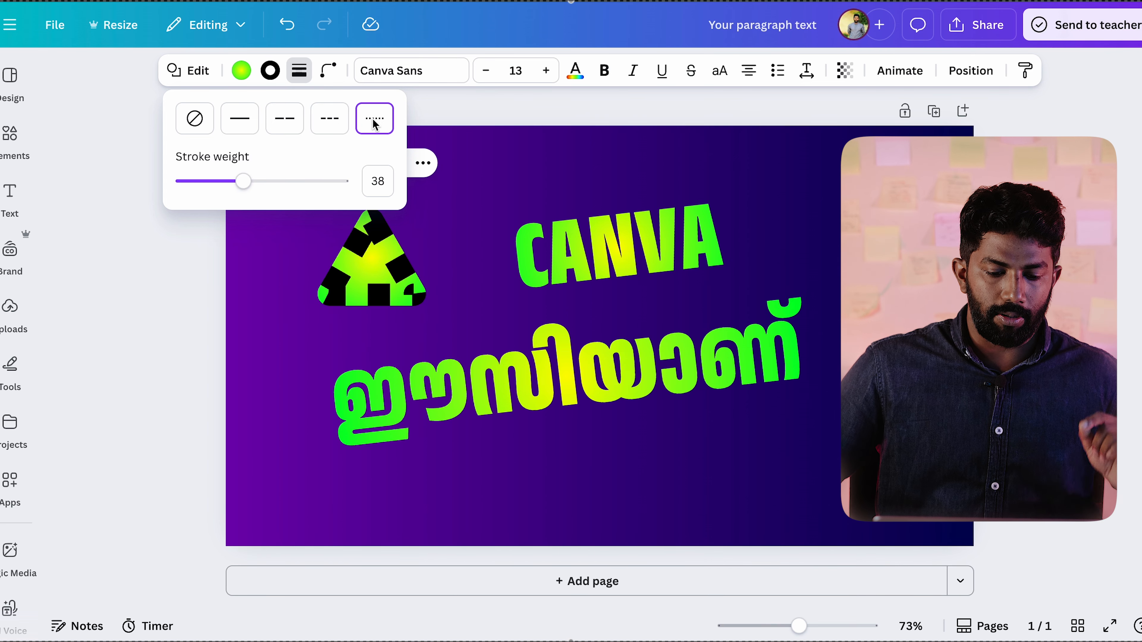
drag(228, 187, 196, 183)
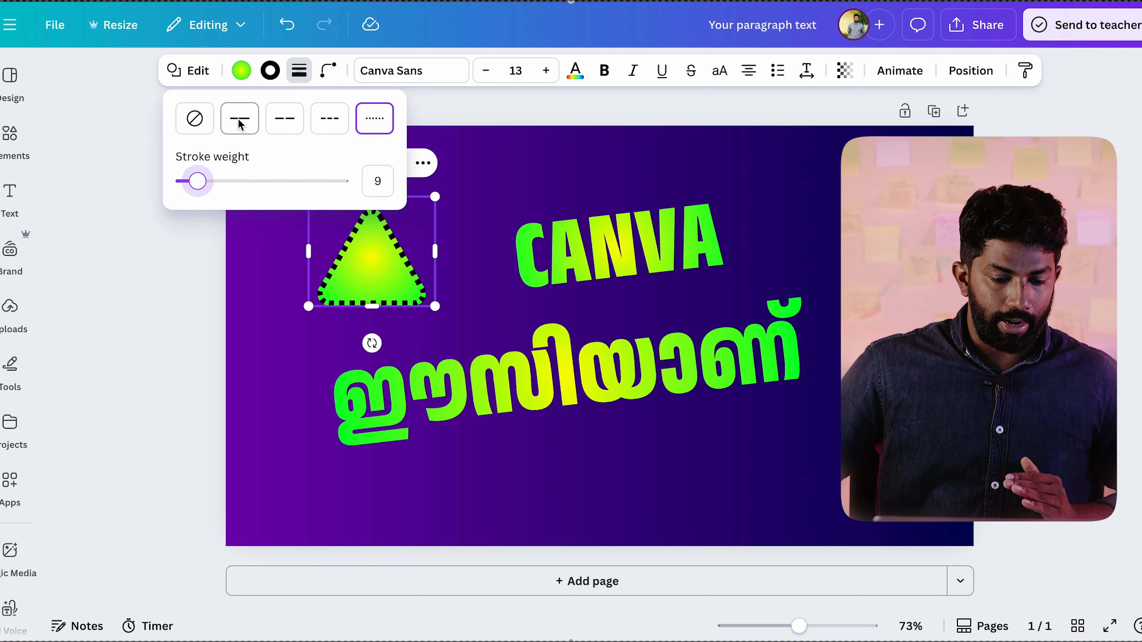
click(271, 71)
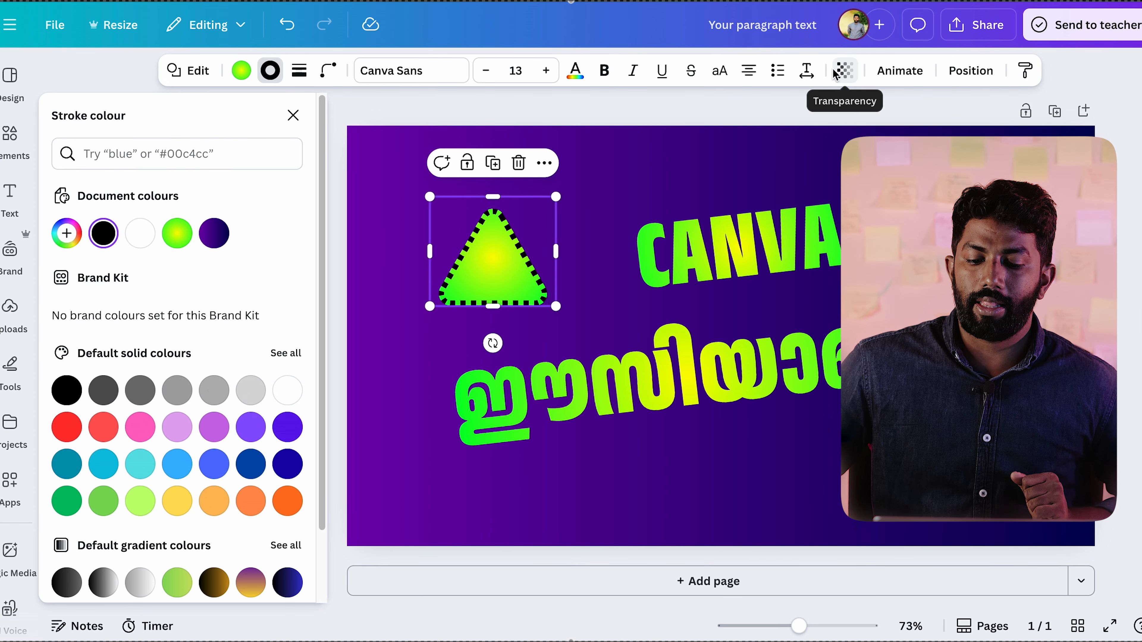
Step: Try out the triangle's transparency, return it to 100, and move the shape toward the CANVA text
click(845, 68)
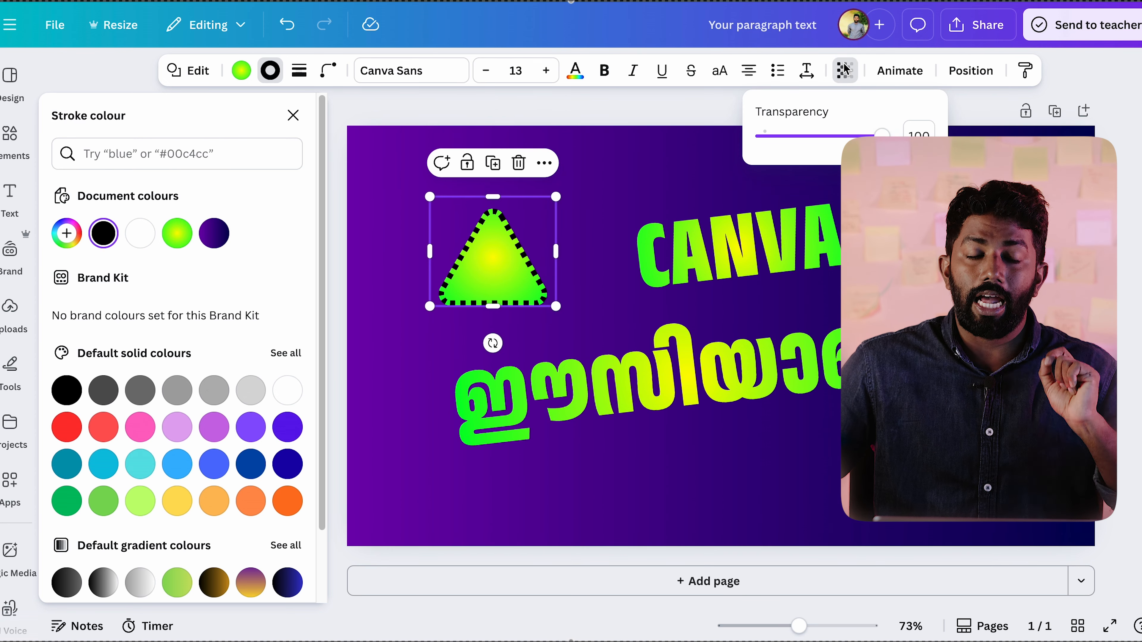
drag(509, 244, 485, 245)
click(844, 78)
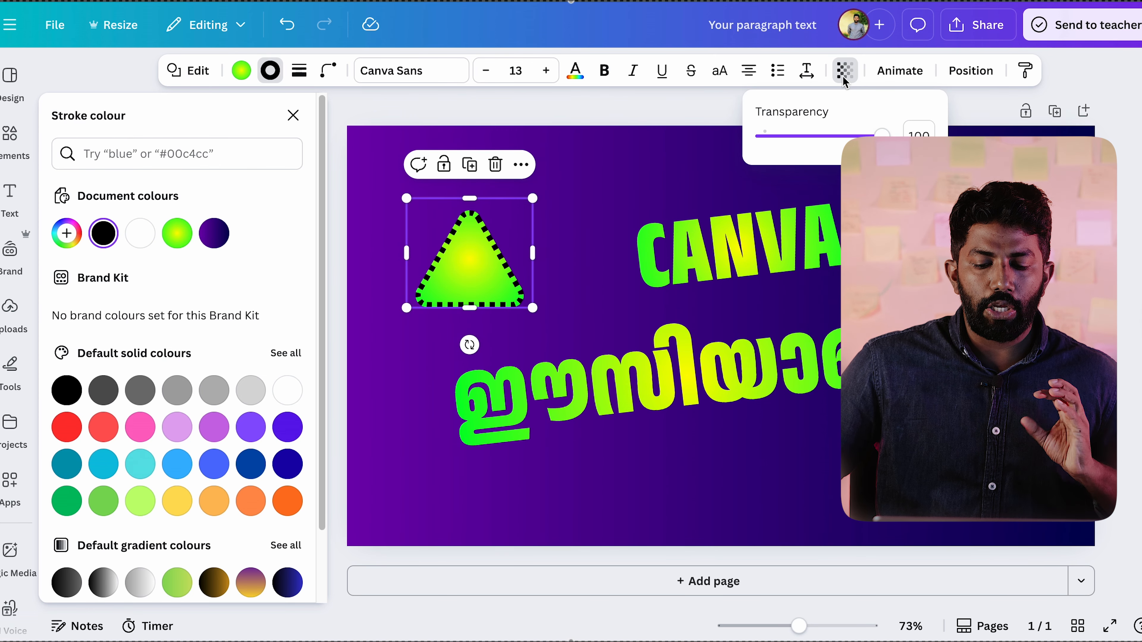
drag(828, 136, 882, 134)
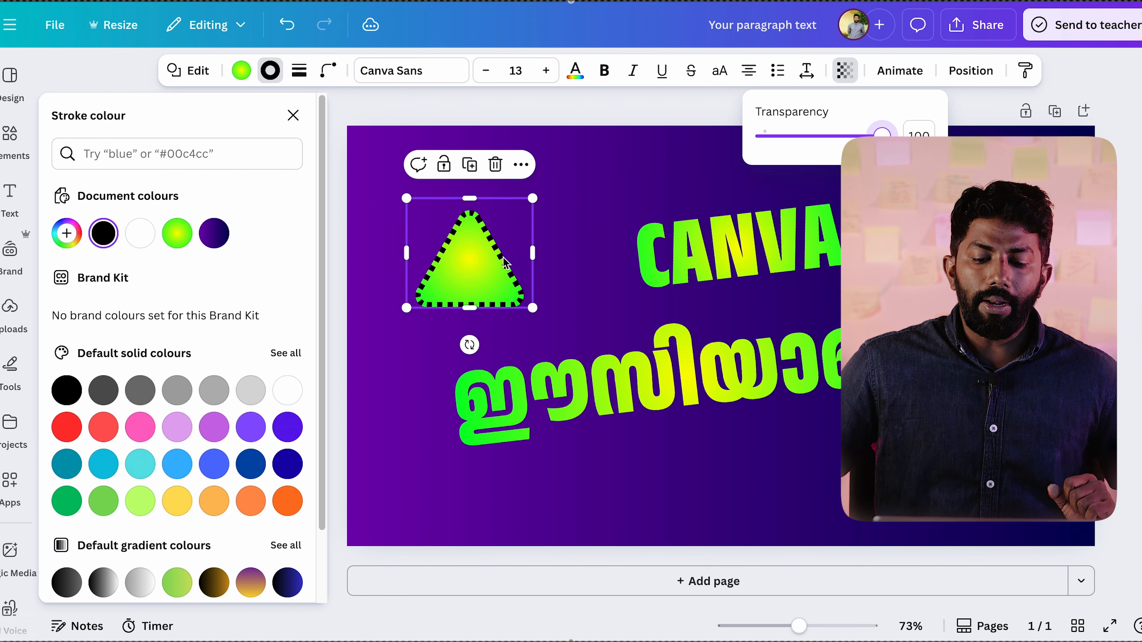
drag(470, 261, 590, 275)
click(903, 74)
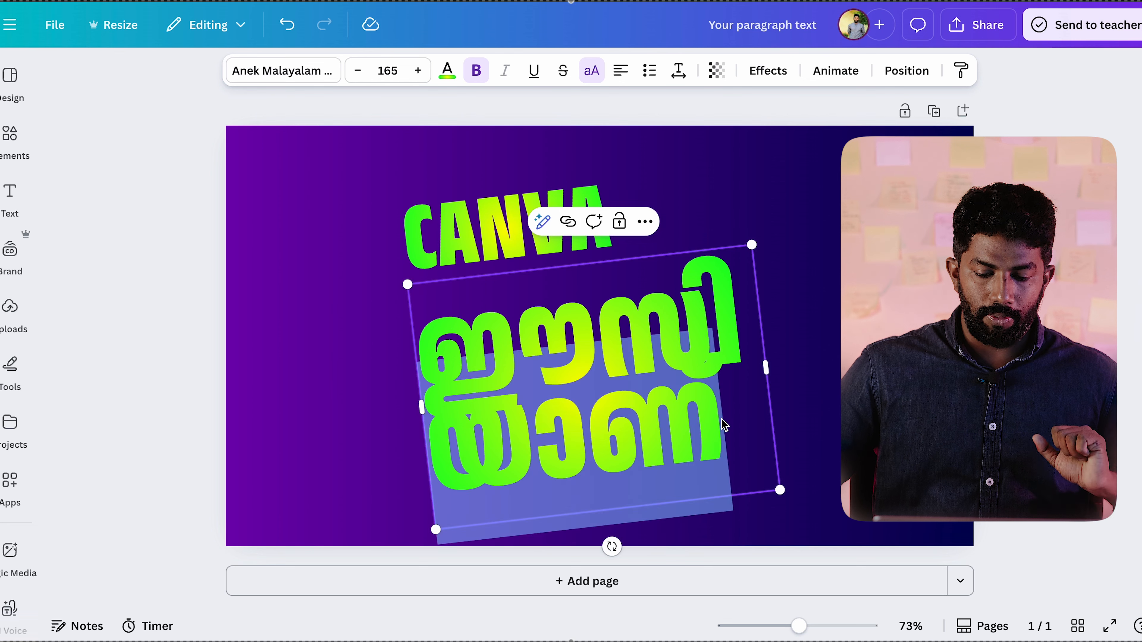
Step: Set the two-line Malayalam heading's line spacing to 0.9
double_click(714, 427)
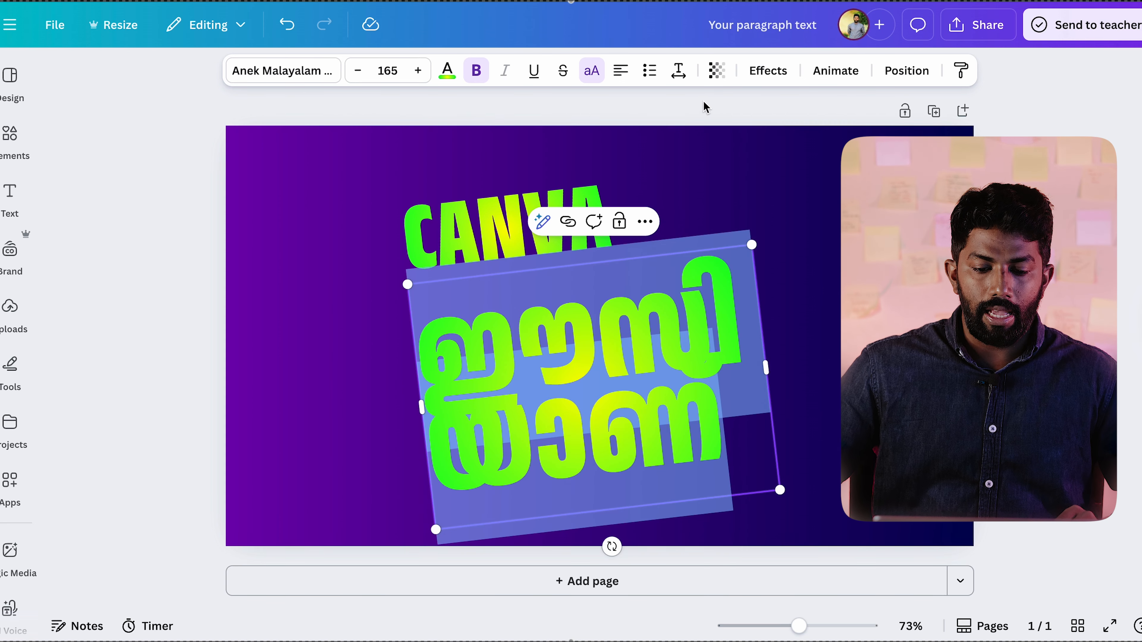
click(678, 70)
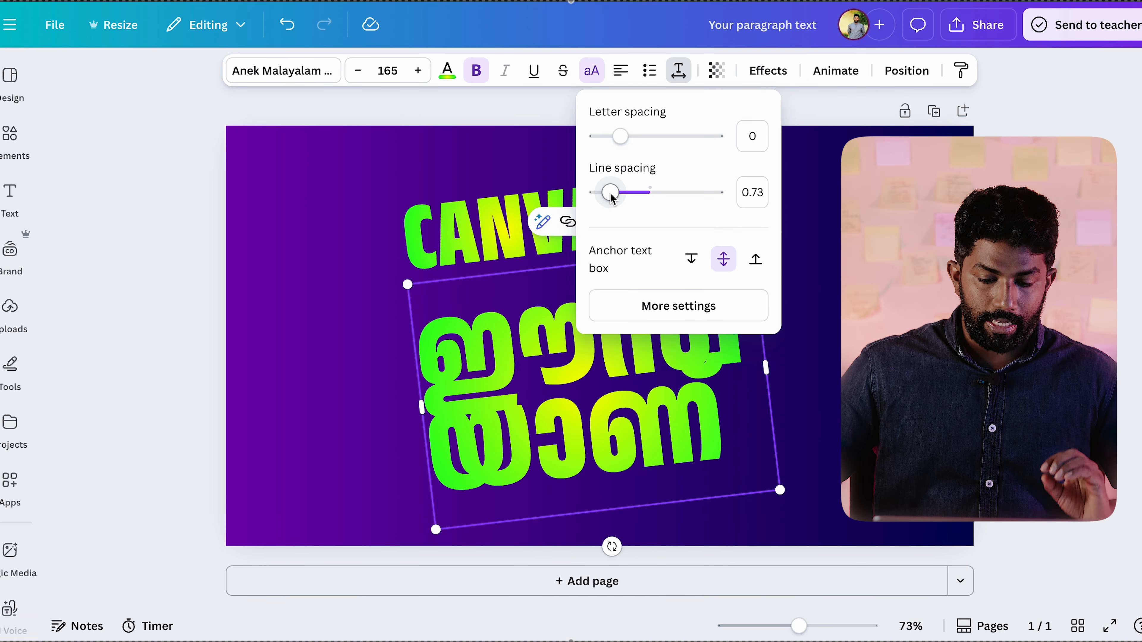
drag(611, 193, 624, 194)
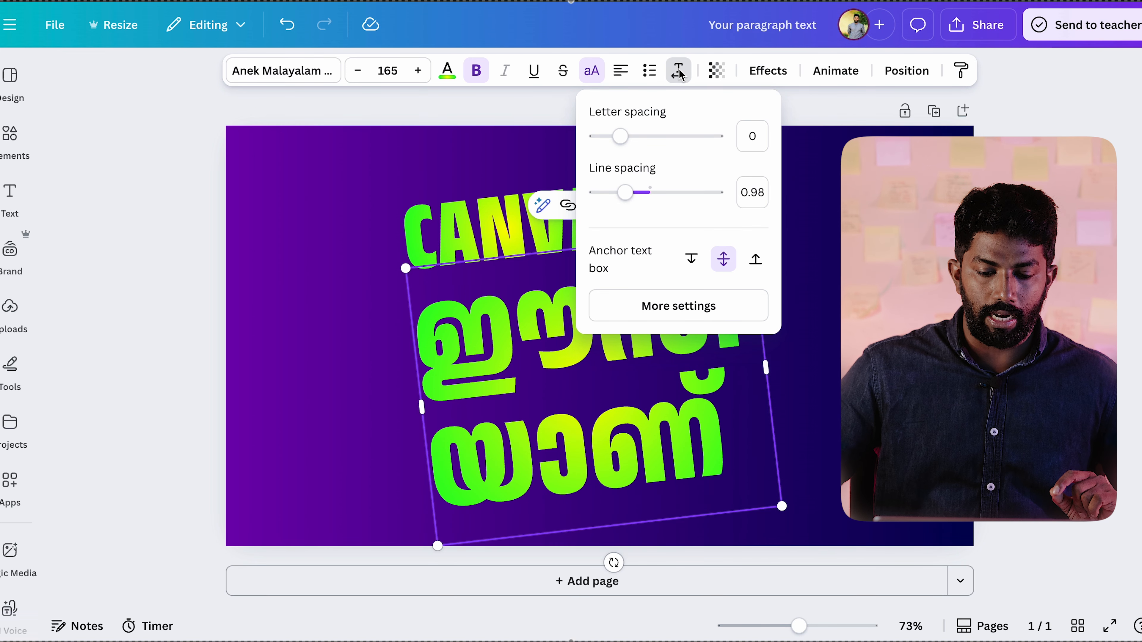
mouse_move(631, 198)
mouse_down()
mouse_move(639, 192)
mouse_move(621, 192)
mouse_up()
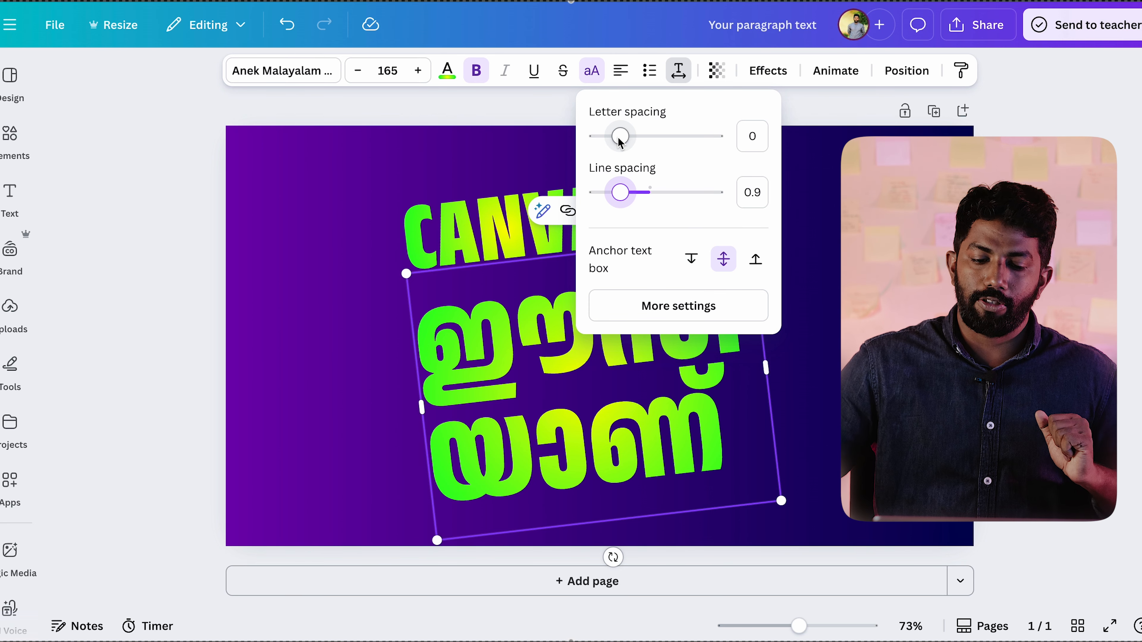
Step: Widen the Malayalam heading's letter spacing slightly and move the text closer beneath CANVA
mouse_move(619, 137)
mouse_down()
mouse_move(677, 136)
mouse_move(624, 135)
mouse_up()
click(836, 222)
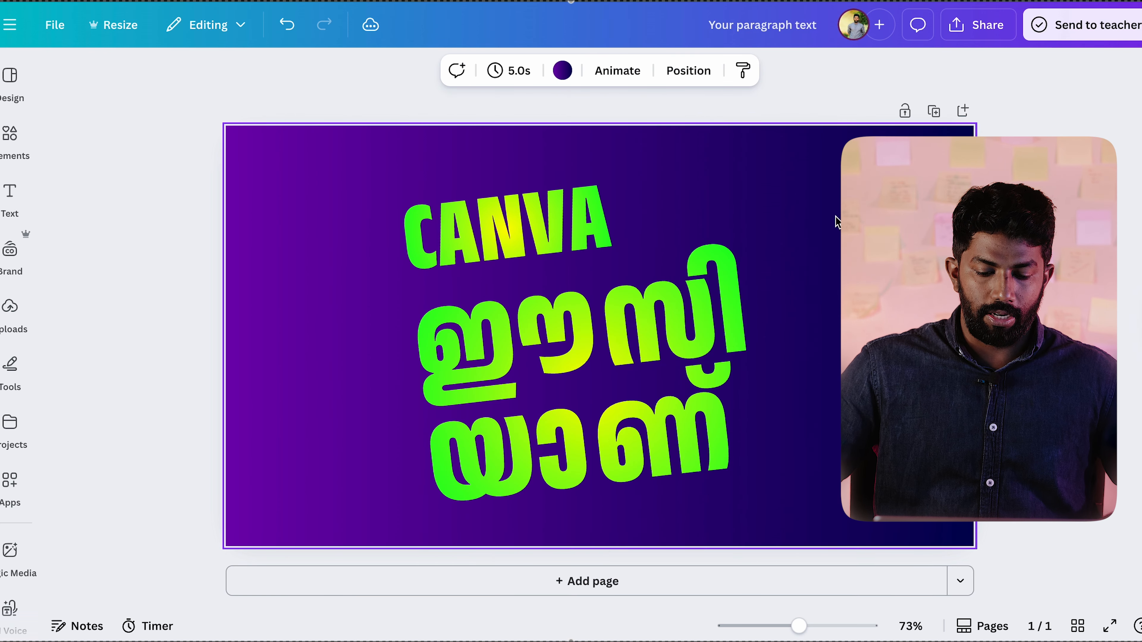
mouse_move(680, 327)
mouse_down()
mouse_move(741, 295)
mouse_move(674, 313)
mouse_up()
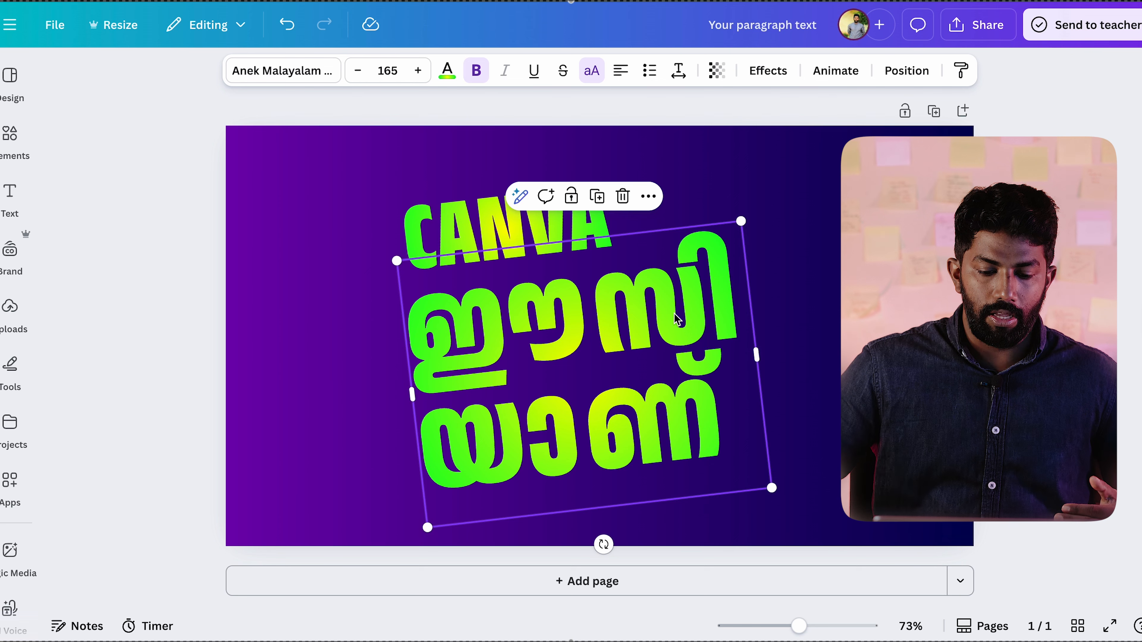
Step: Recolour the CANVA text with the purple-to-orange gradient and enlarge it to span nearly the width of the Malayalam heading
click(461, 224)
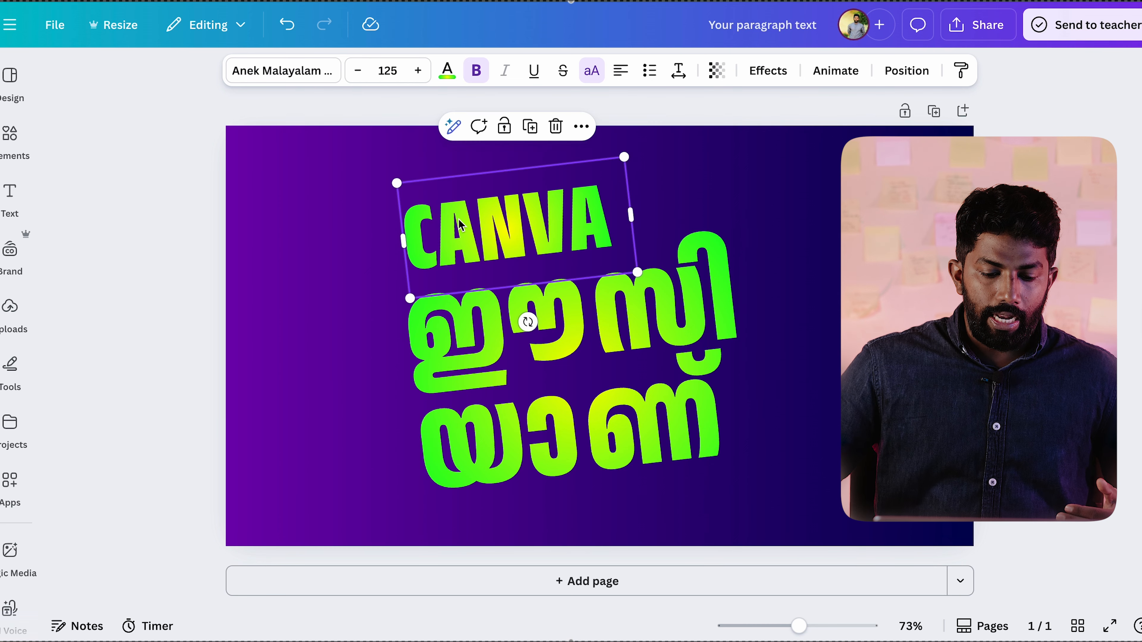
click(447, 71)
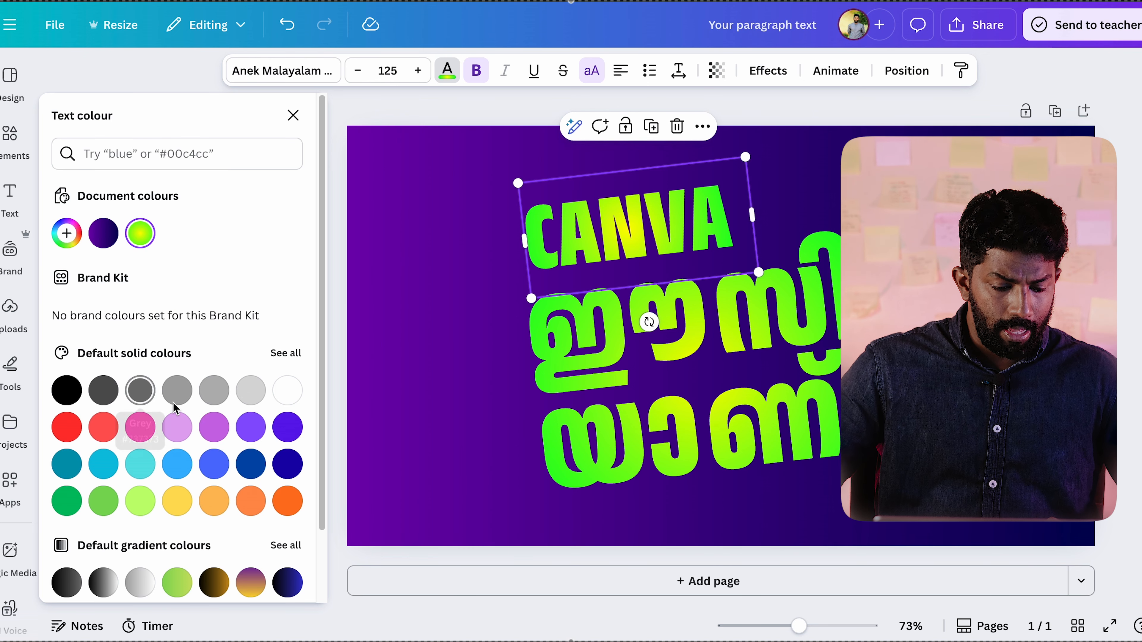
scroll(219, 434, down, 2)
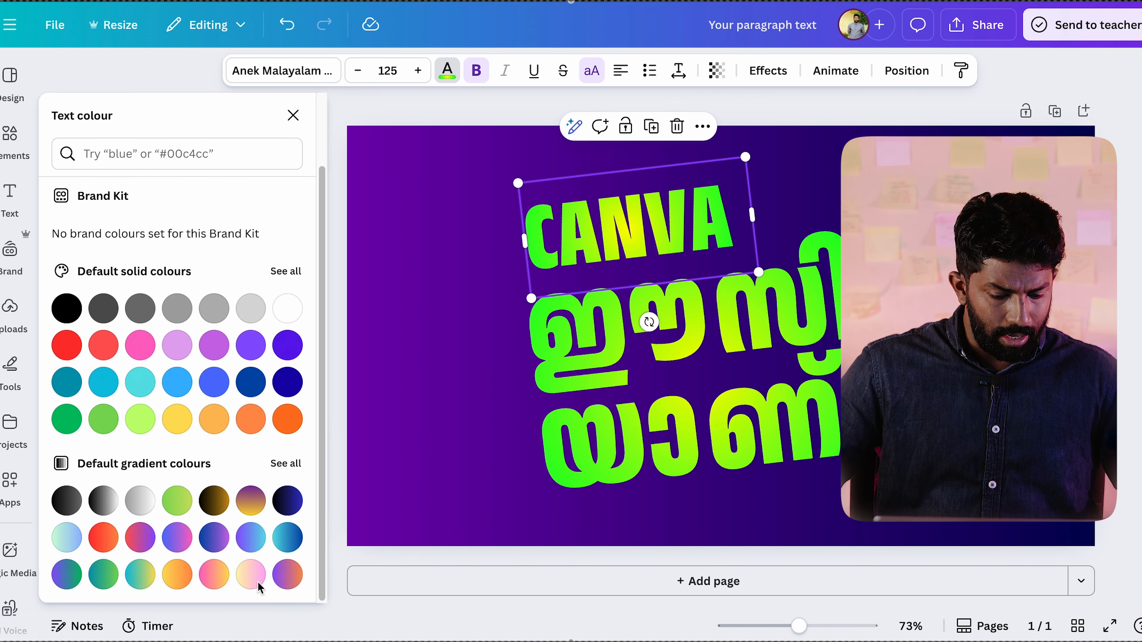
click(282, 580)
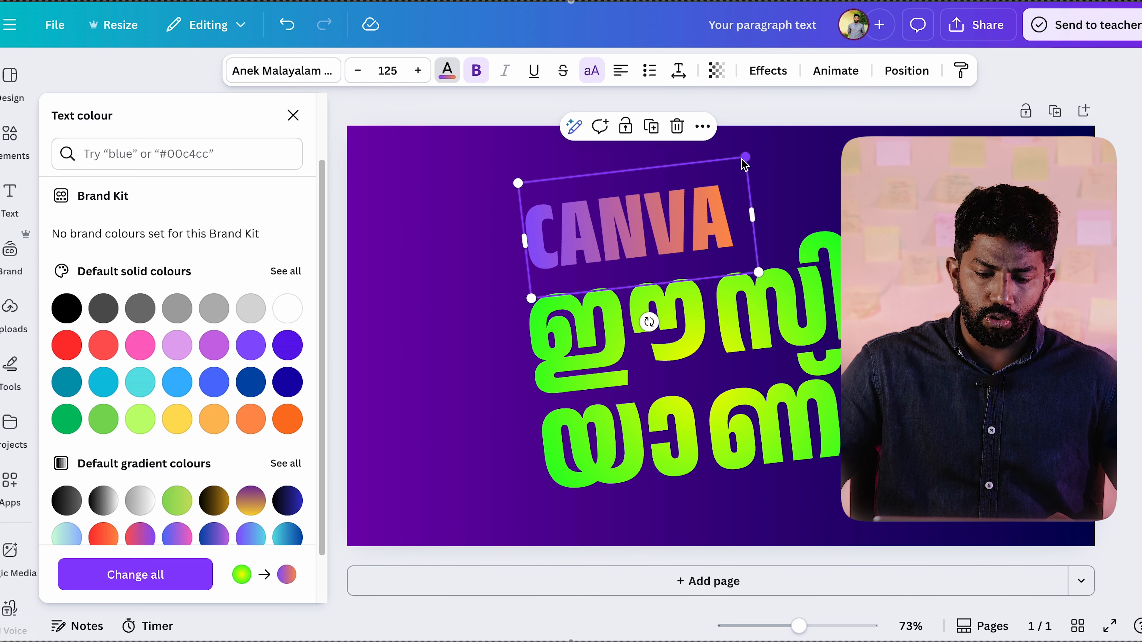
drag(746, 157, 833, 135)
click(833, 135)
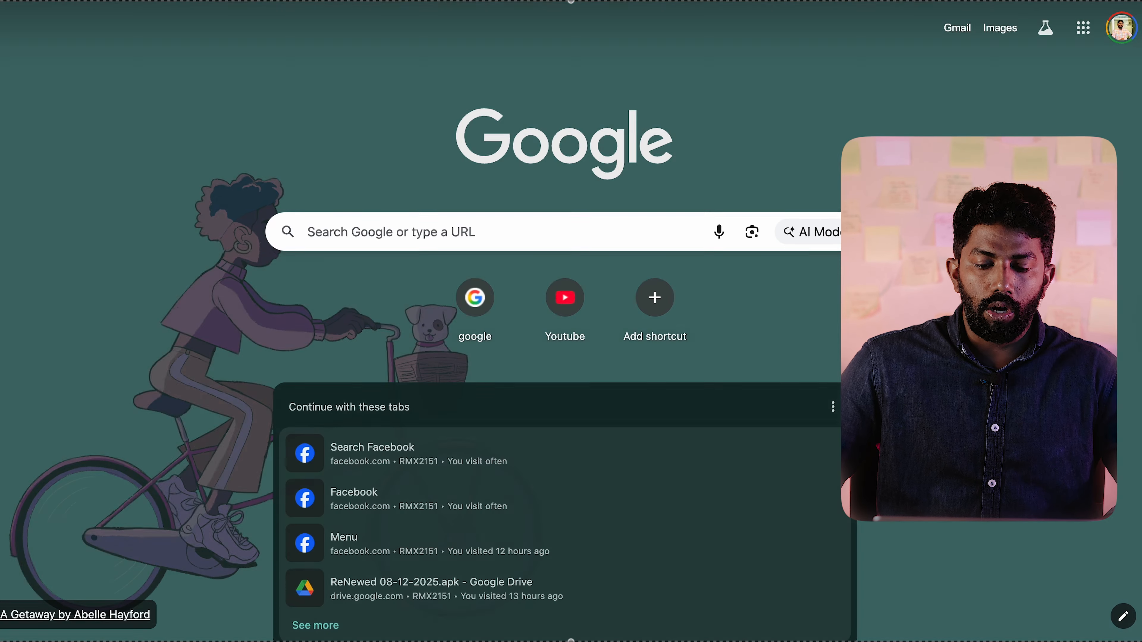
Step: Search Google for "canva logo maker"
key(super+l)
text(canva)
key(Return)
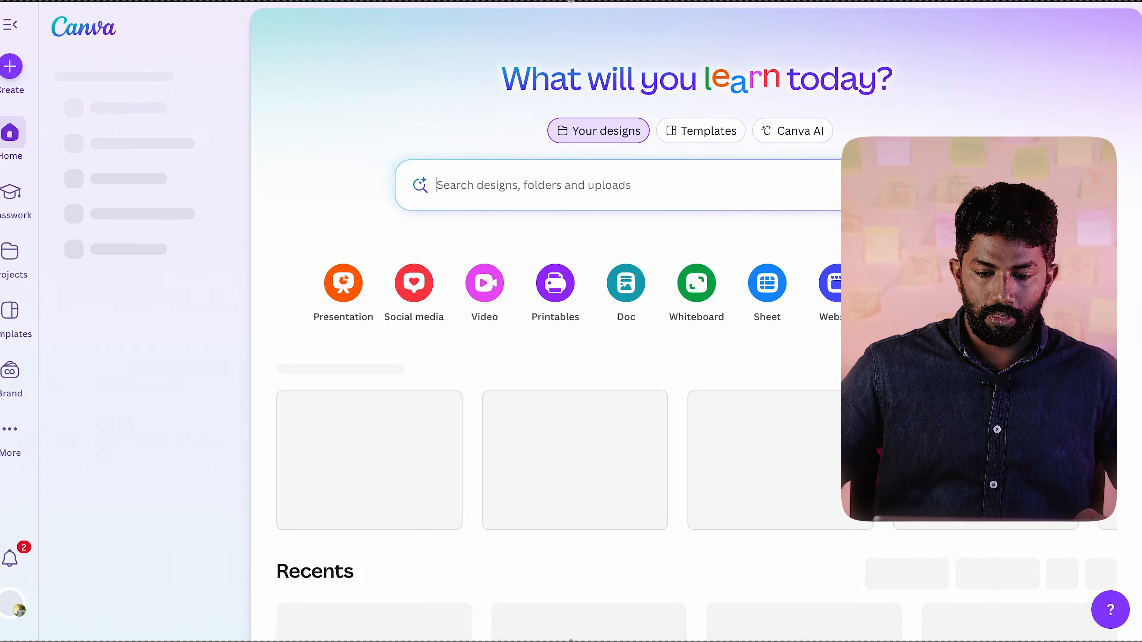
key(super+l)
text(canva logo maker)
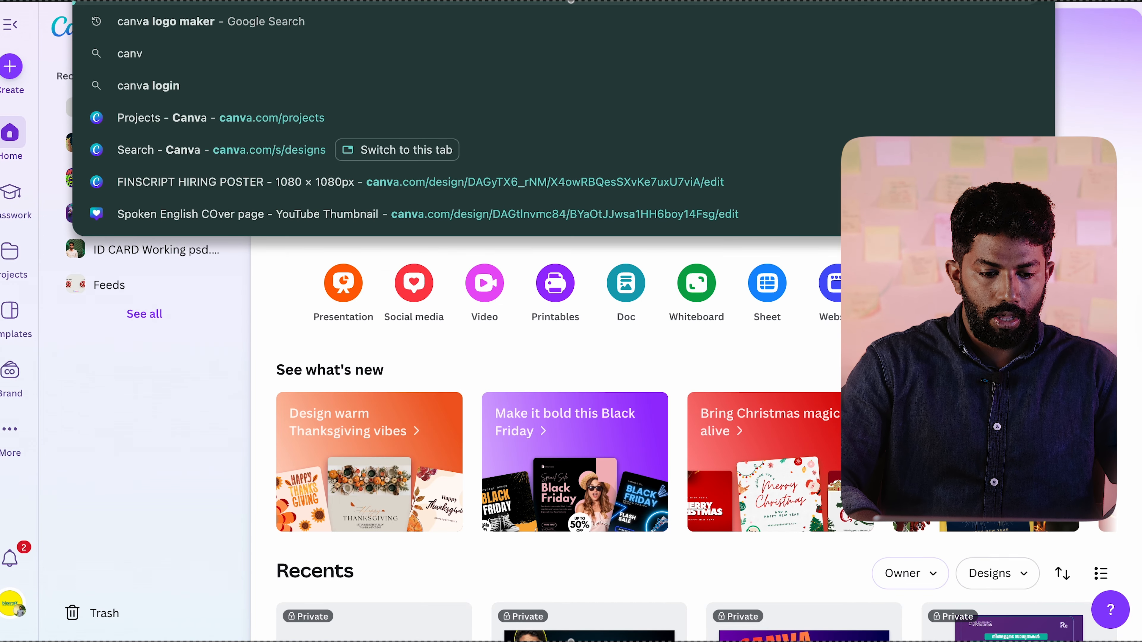
key(Return)
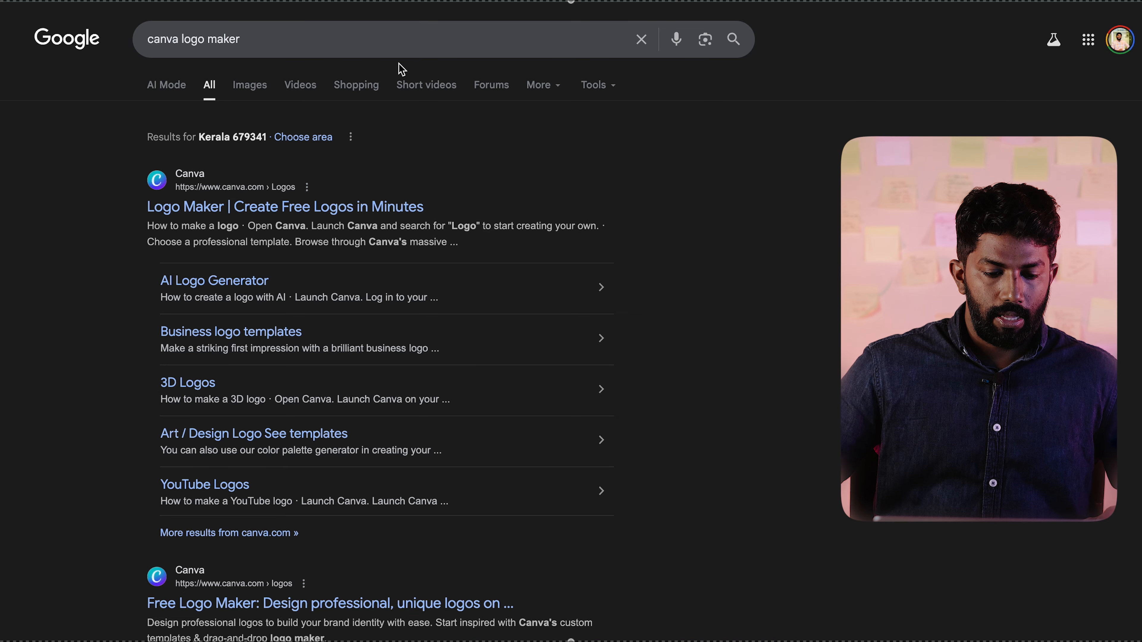
Step: Copy the round blue-purple Canva logo from the image results and paste it onto the page in the Canva design
click(253, 94)
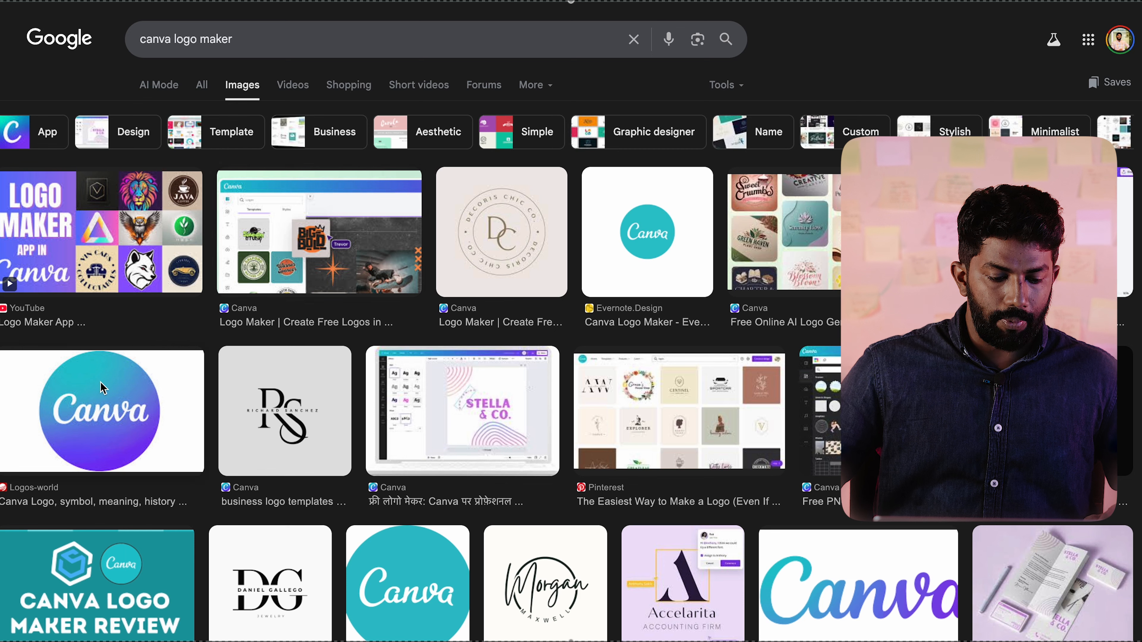
right_click(101, 386)
click(139, 428)
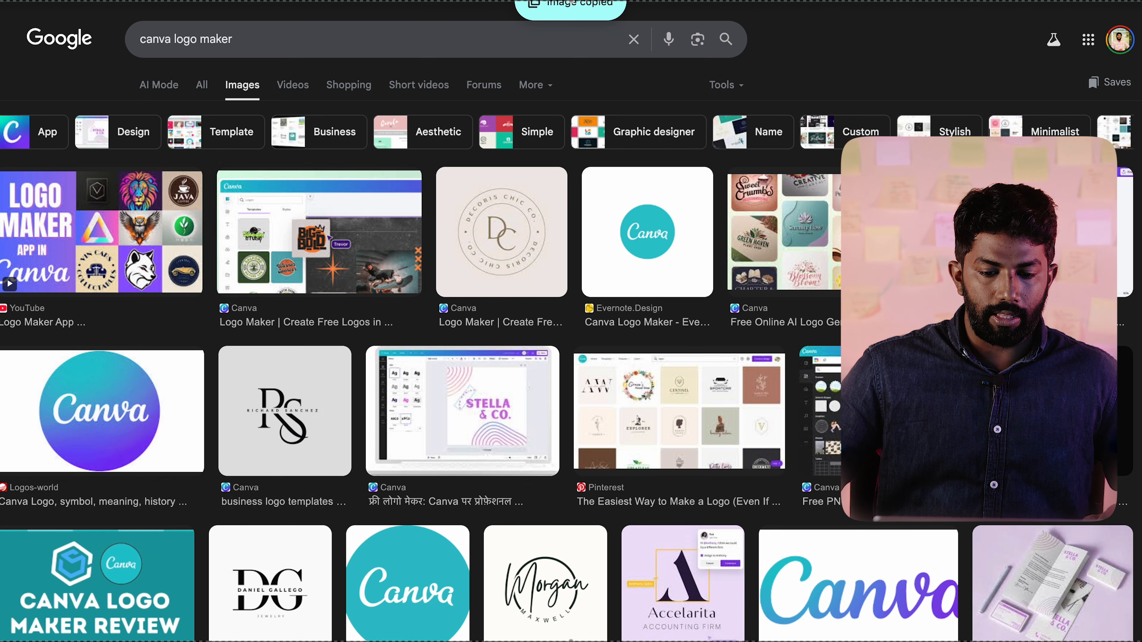
key(ctrl+Tab)
key(ctrl+v)
drag(687, 349, 721, 348)
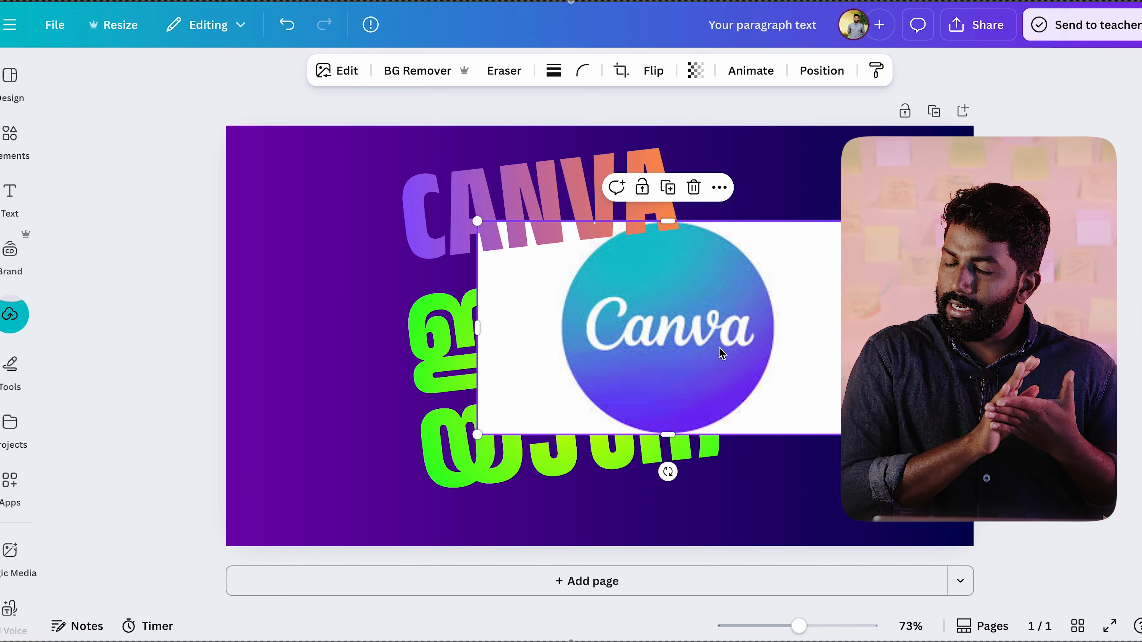
Step: Upload the Canva logo image files from the Downloads folder to the Canva uploads
click(18, 316)
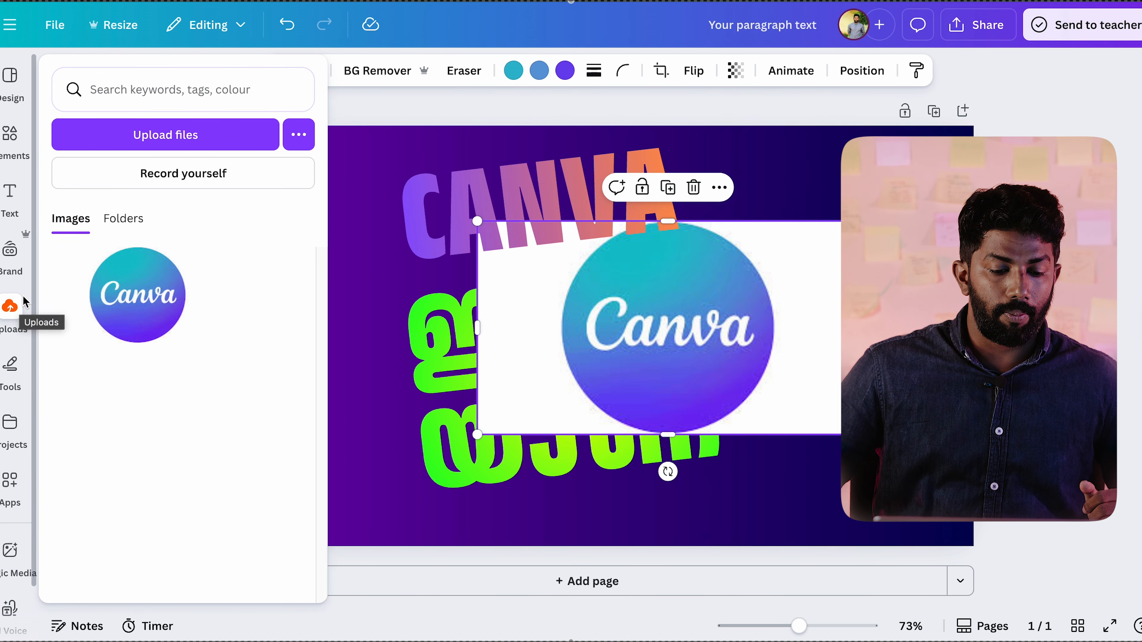
click(184, 139)
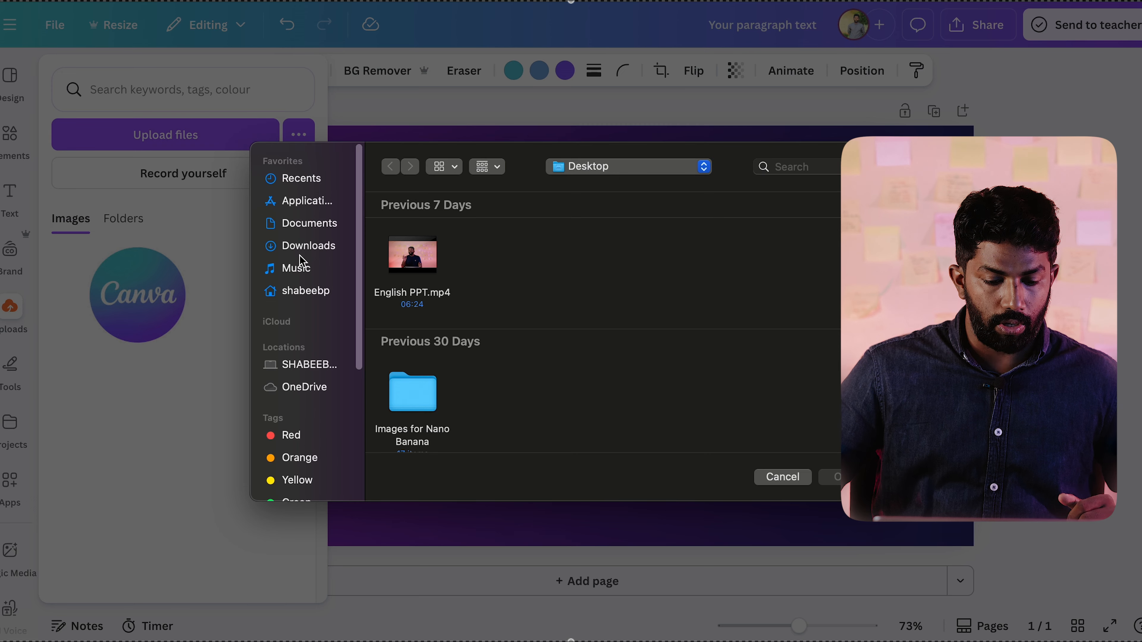
click(303, 246)
drag(381, 265, 530, 302)
click(834, 477)
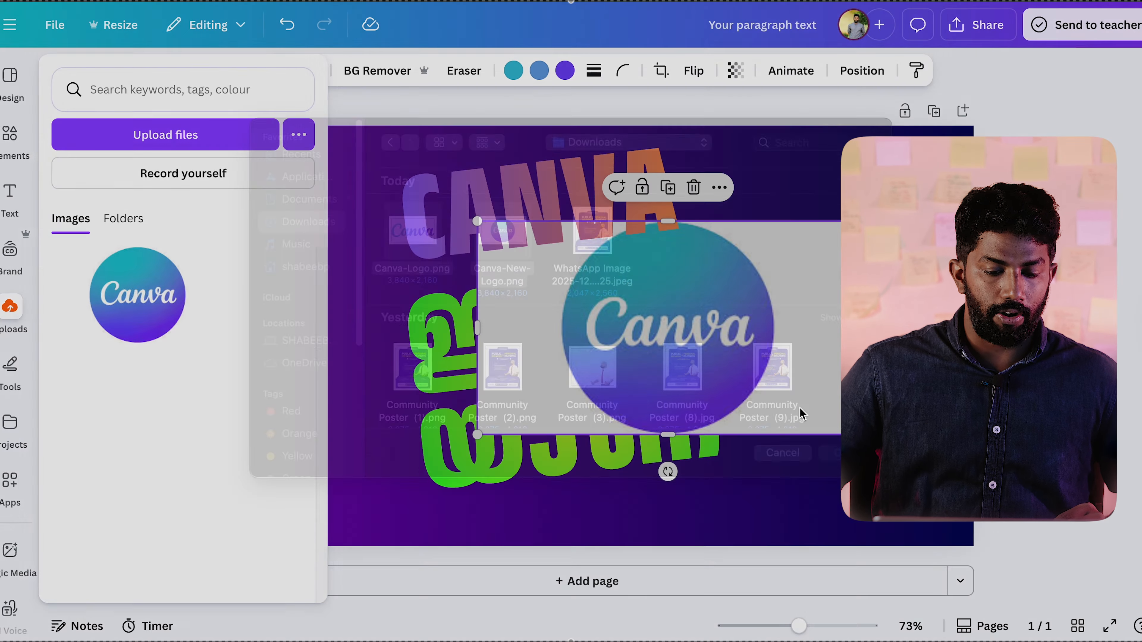
Step: Remove the background from the Canva logo image and try it in different positions over the headings
click(733, 382)
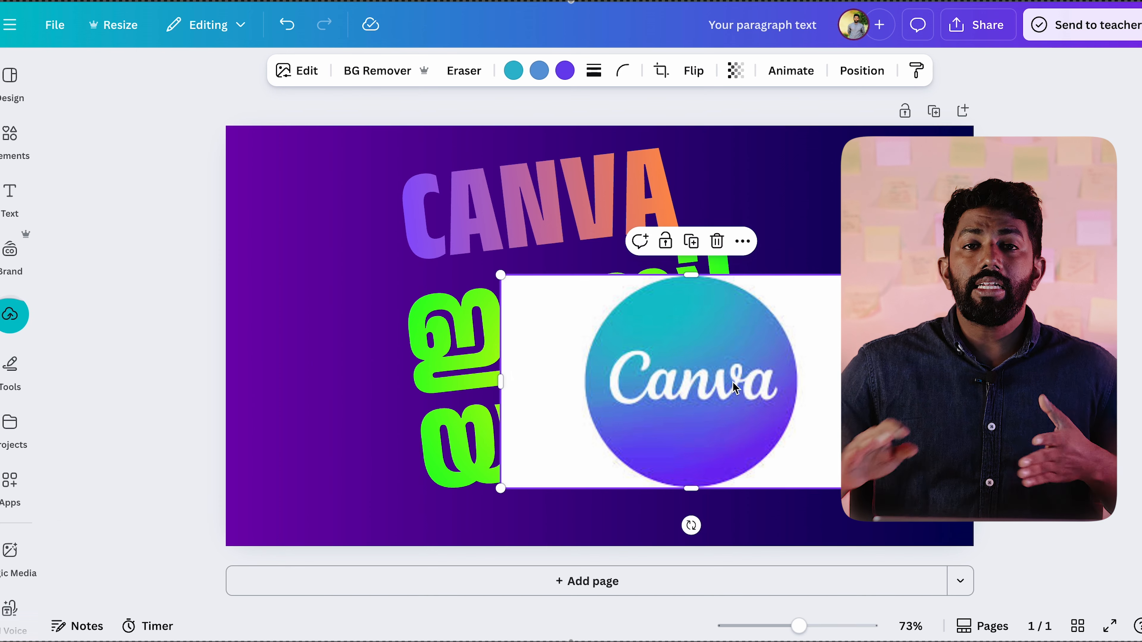
mouse_move(728, 383)
mouse_down()
mouse_move(643, 286)
mouse_move(700, 371)
mouse_move(741, 386)
mouse_up()
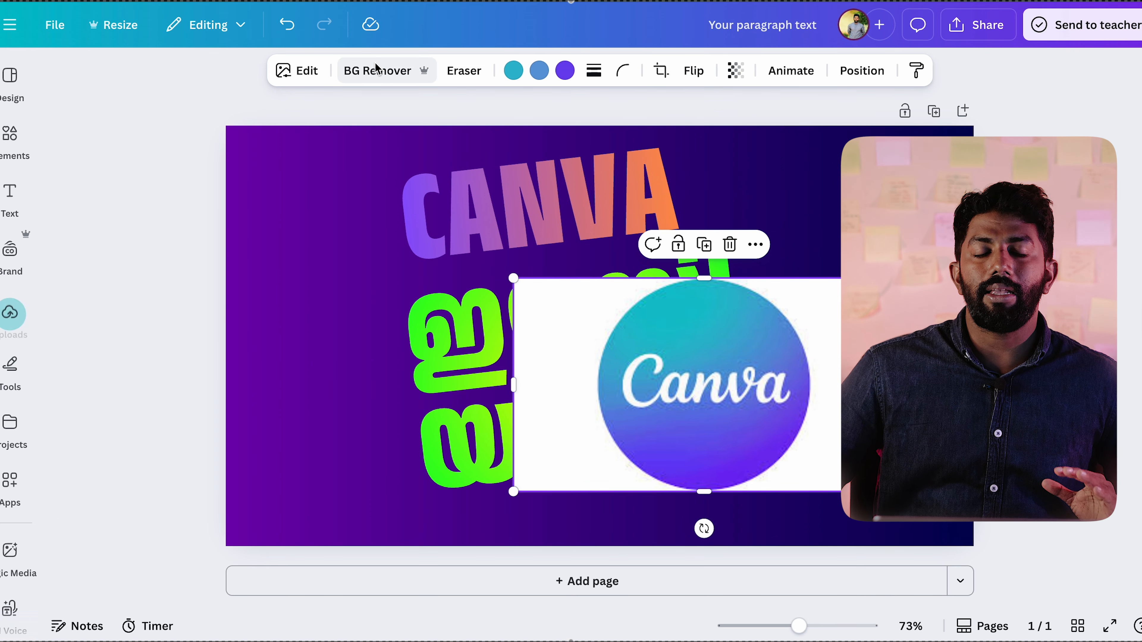
click(376, 79)
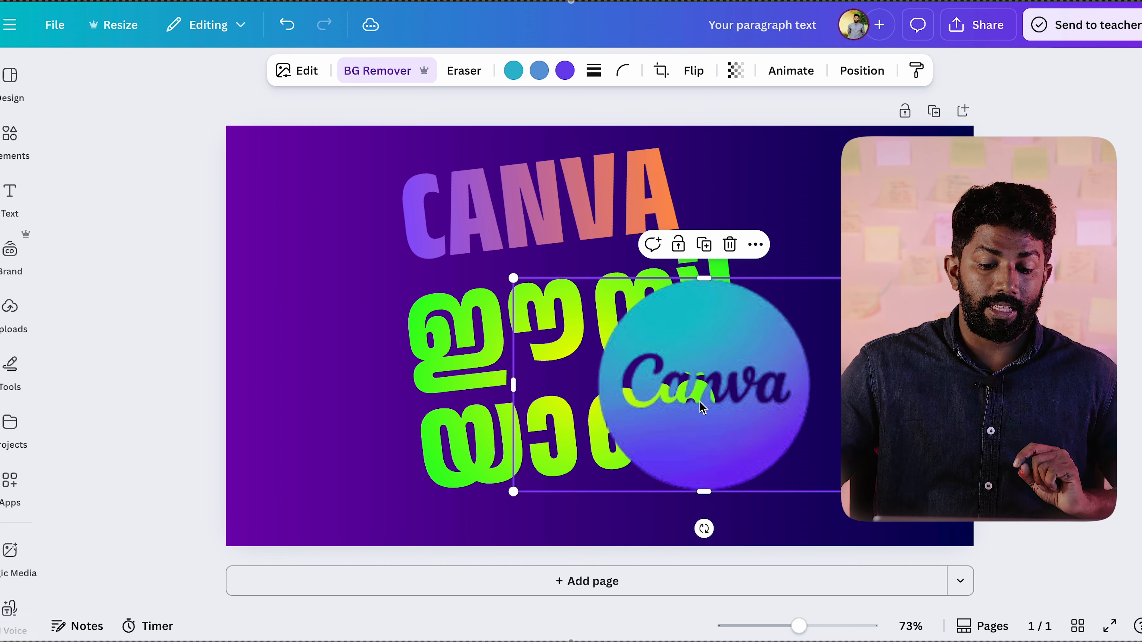
drag(727, 341, 587, 266)
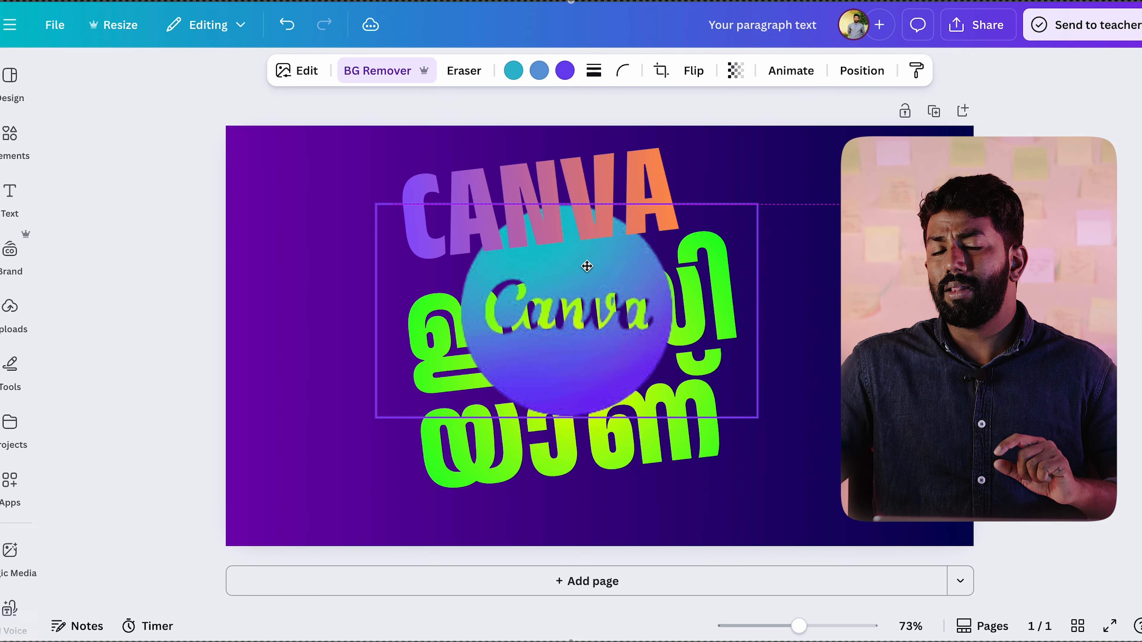
drag(587, 266, 710, 295)
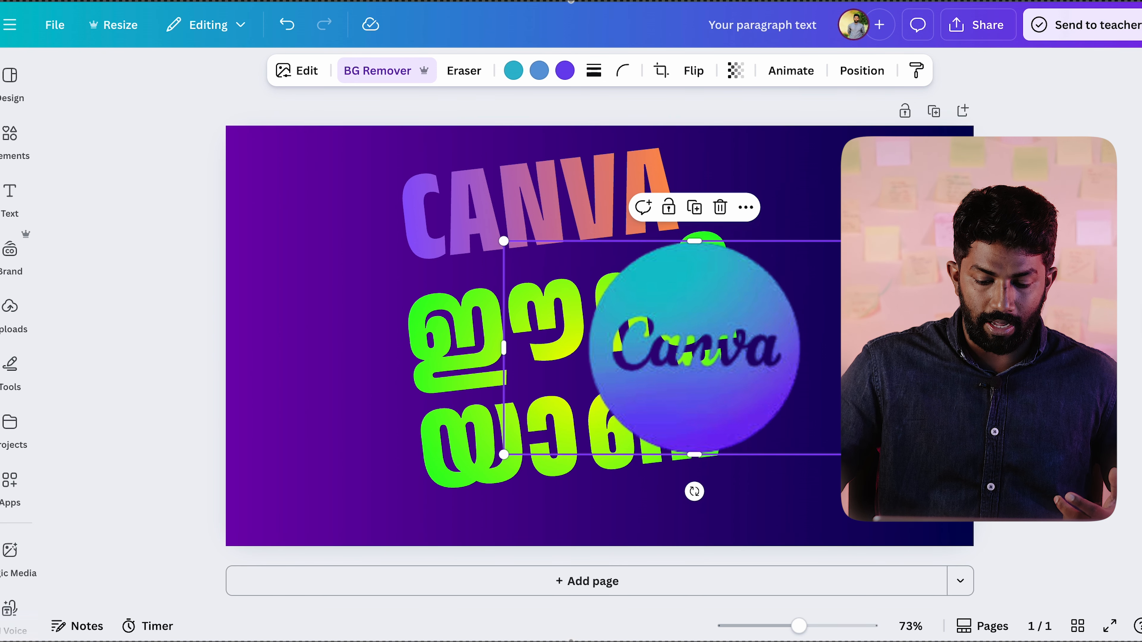
drag(885, 241, 900, 227)
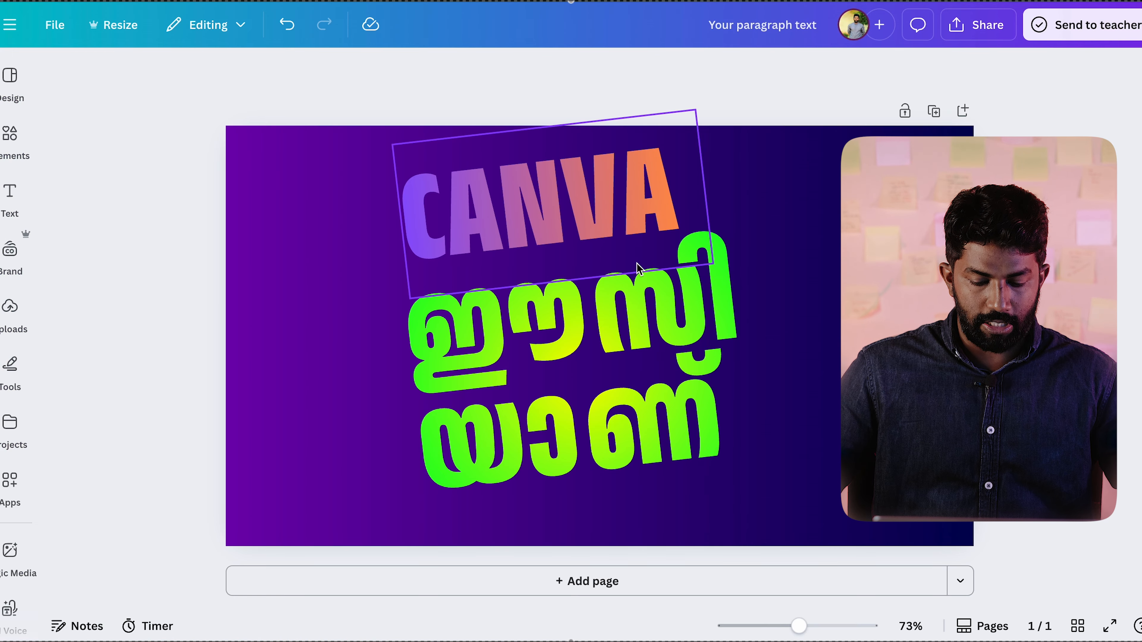
Step: Paste the cut-out portrait of the man in a suit onto the page and flip it horizontally and vertically
key(super+v)
drag(881, 404, 858, 397)
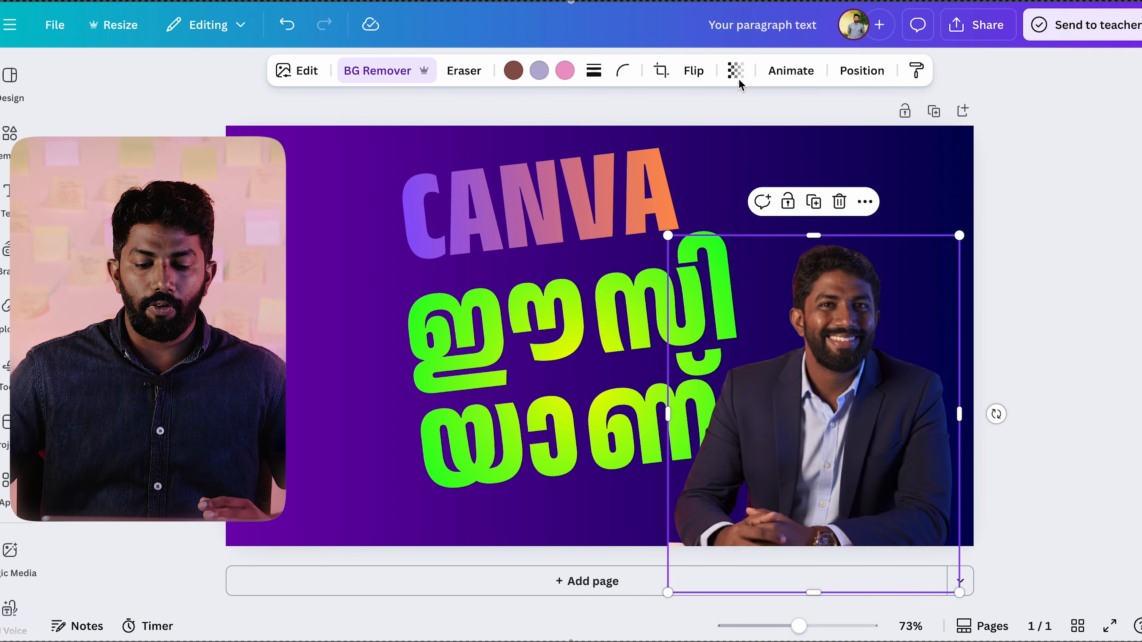
click(695, 71)
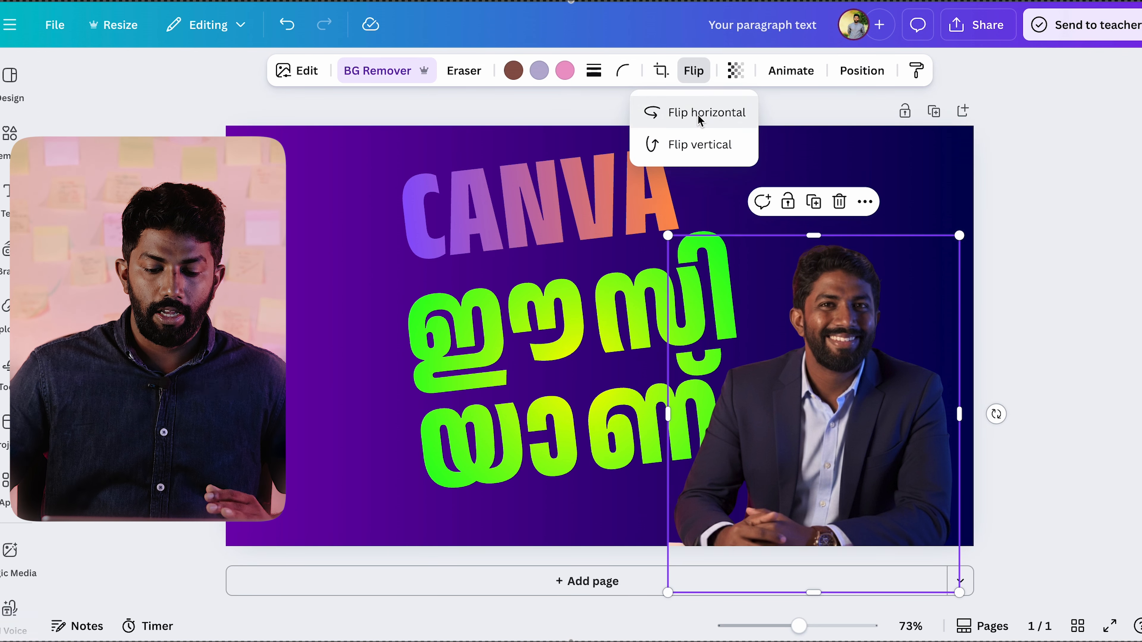
click(697, 115)
click(705, 147)
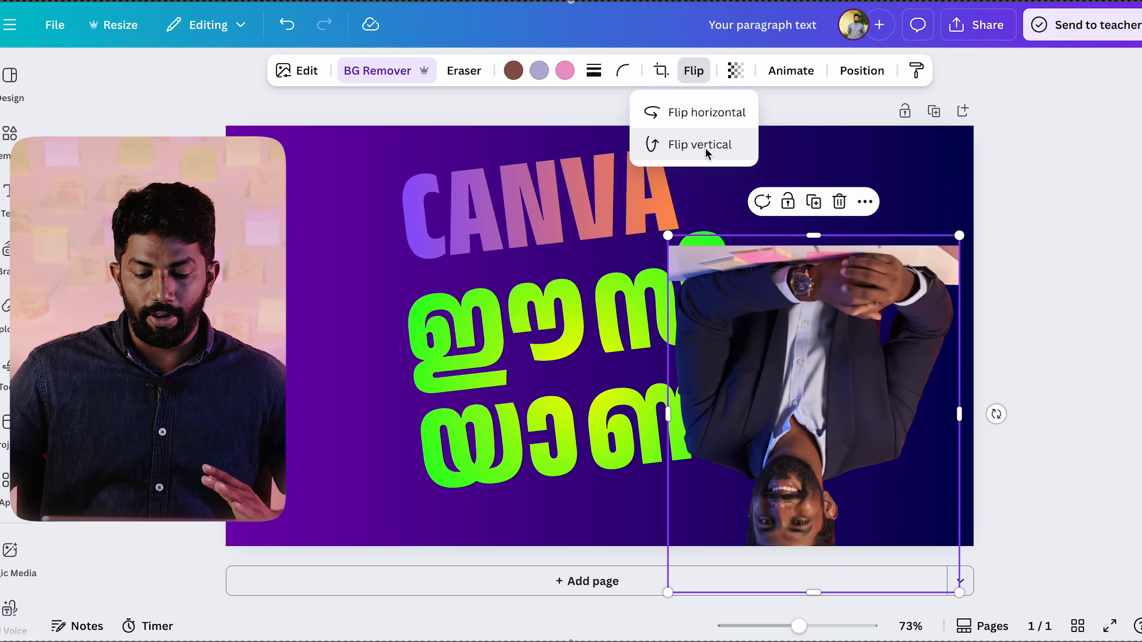
Step: Flip the inverted portrait upright and place it in the lower right of the page
drag(865, 377, 878, 245)
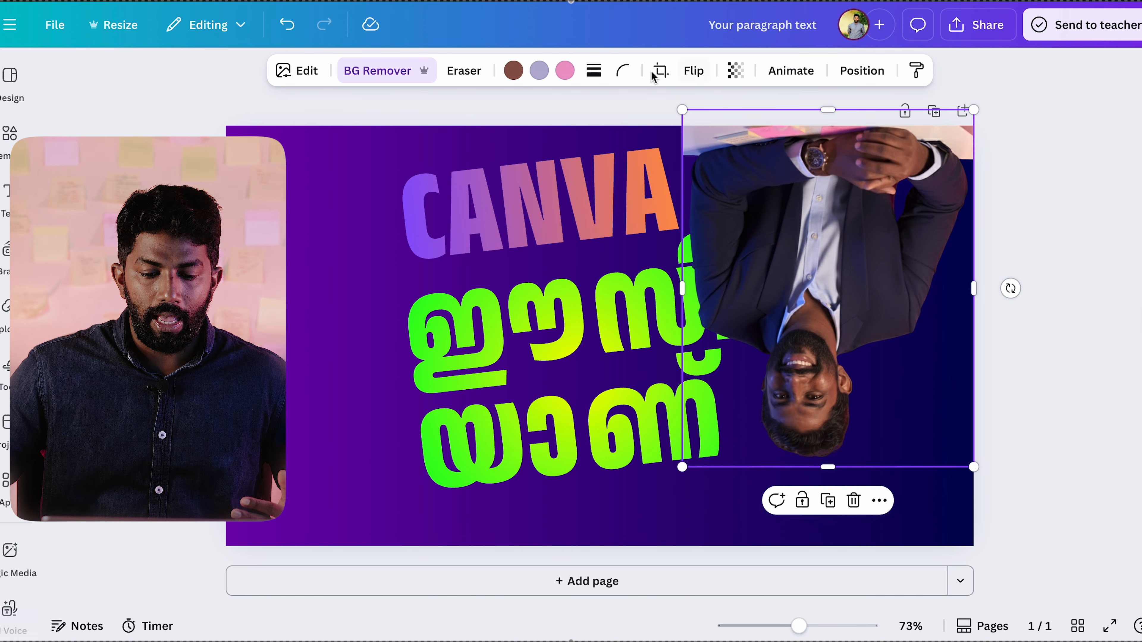
click(593, 72)
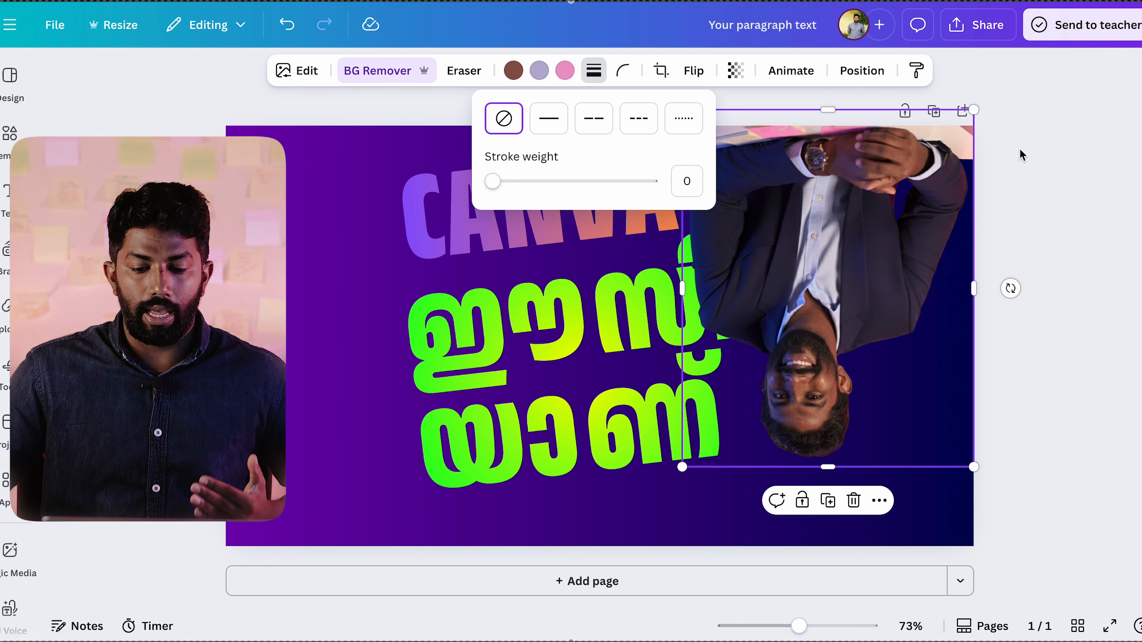
click(930, 216)
drag(863, 253, 863, 400)
key(shift+v)
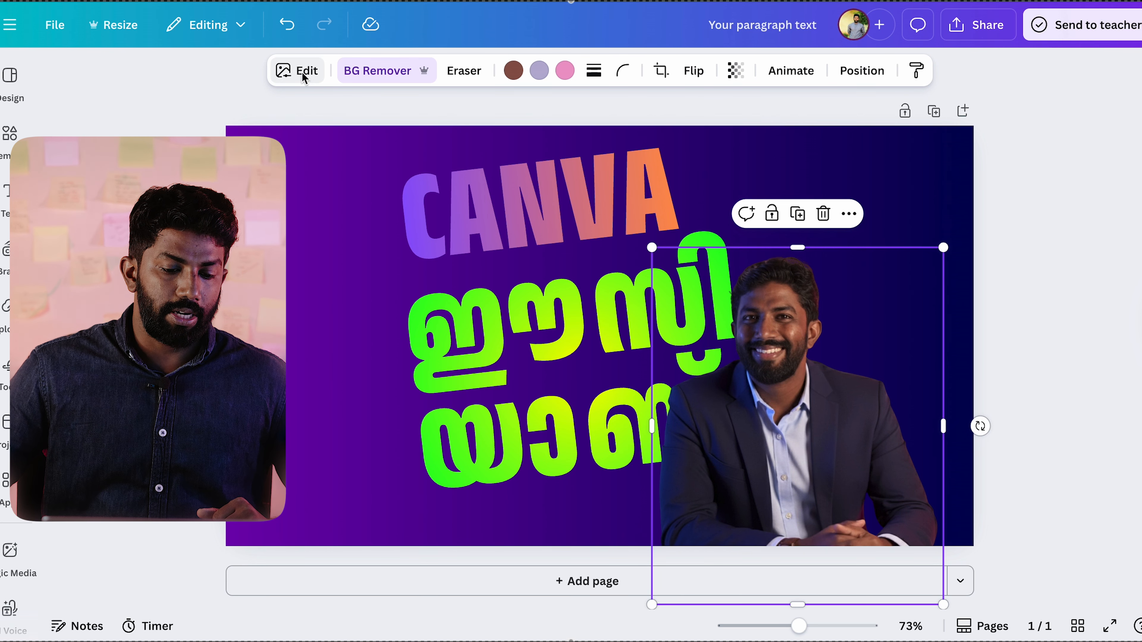
drag(803, 452, 827, 417)
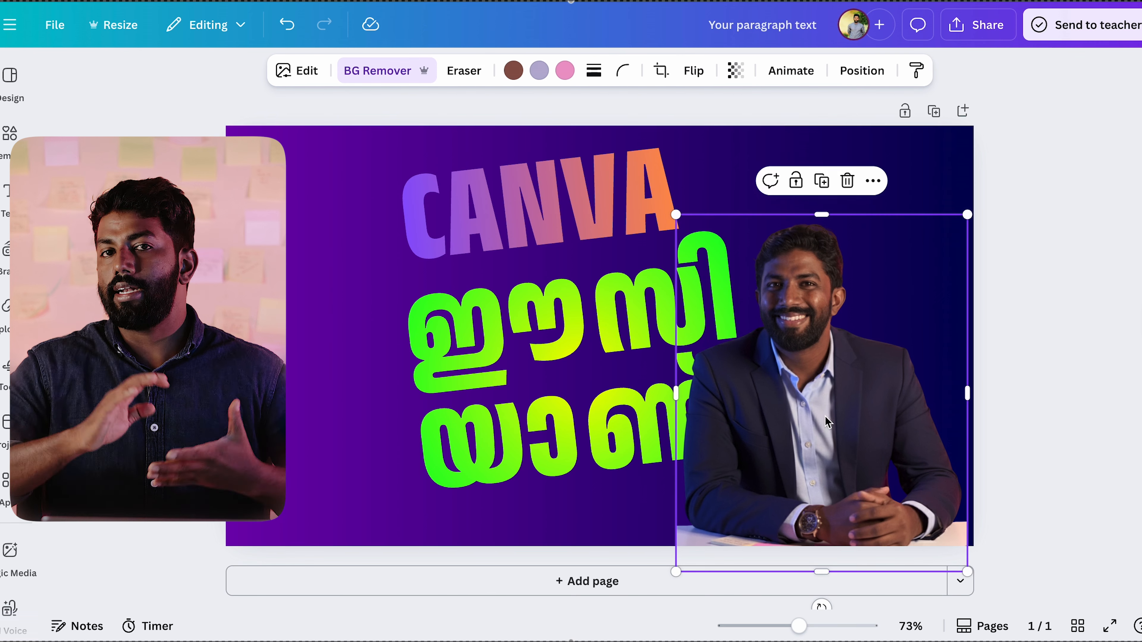
Step: Compare the Outline and Drop shadow effects on the portrait and keep Outline
click(307, 71)
scroll(241, 293, down, 2)
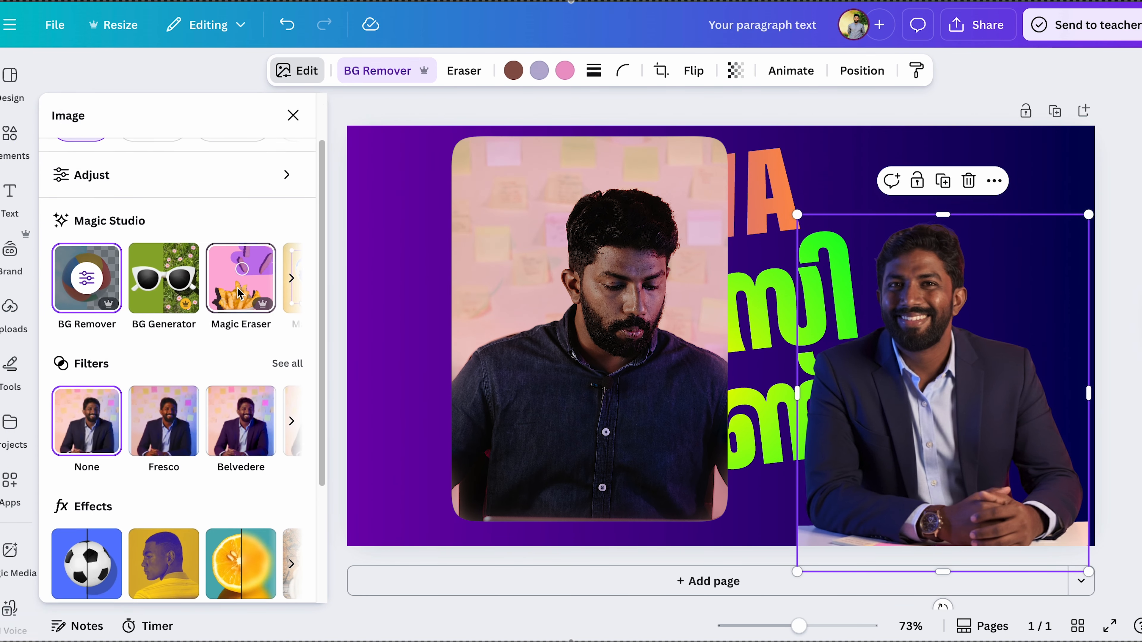
scroll(240, 293, down, 1)
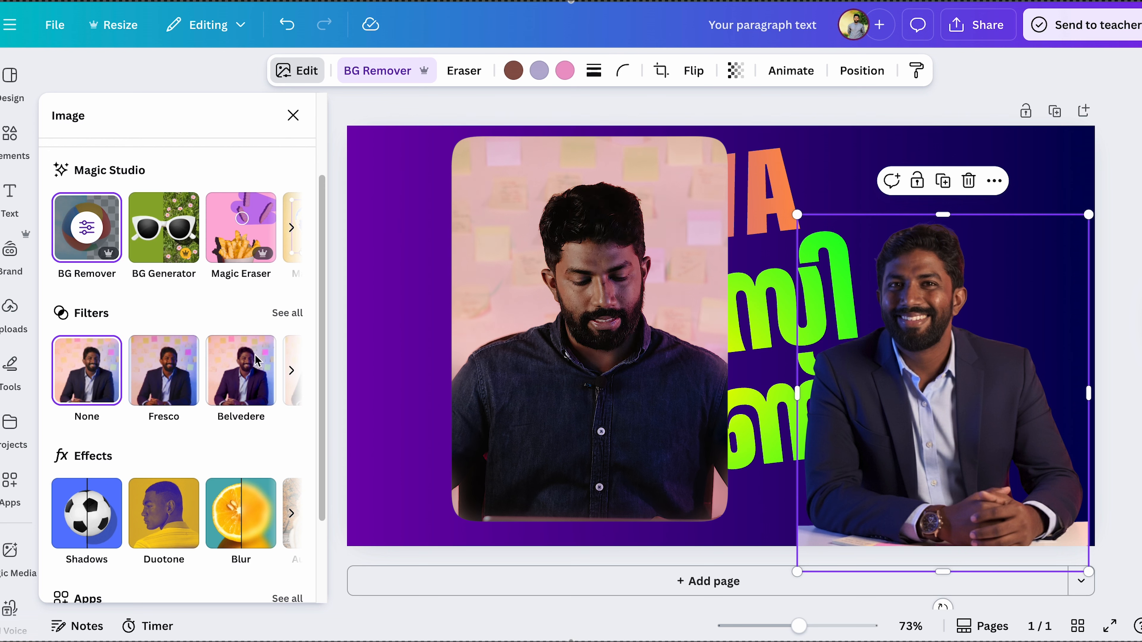
scroll(103, 501, down, 2)
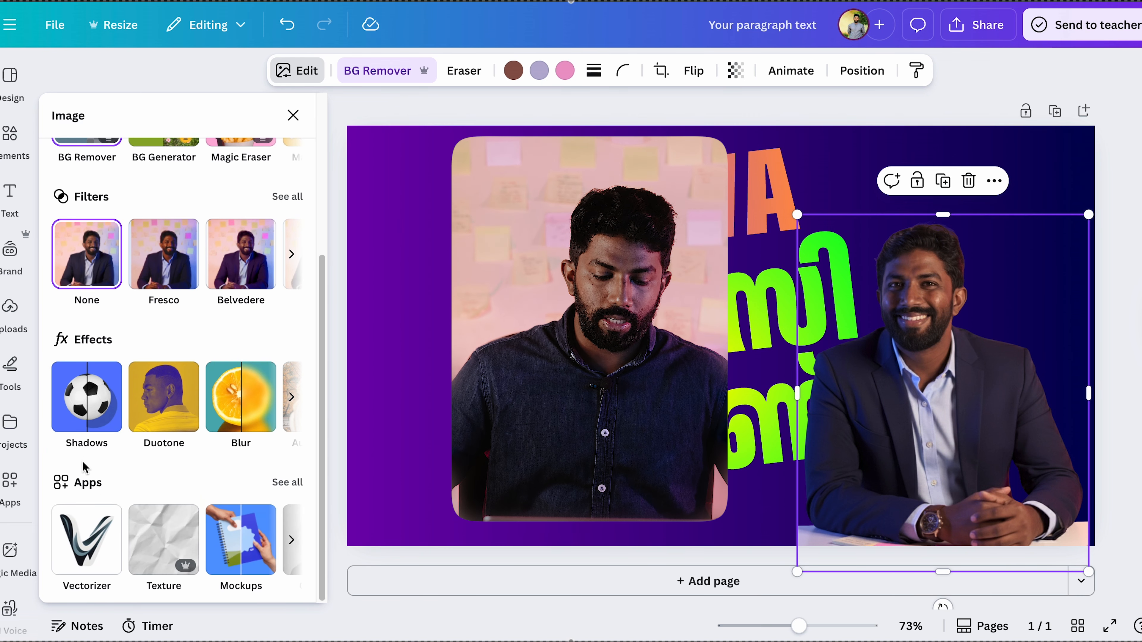
click(87, 408)
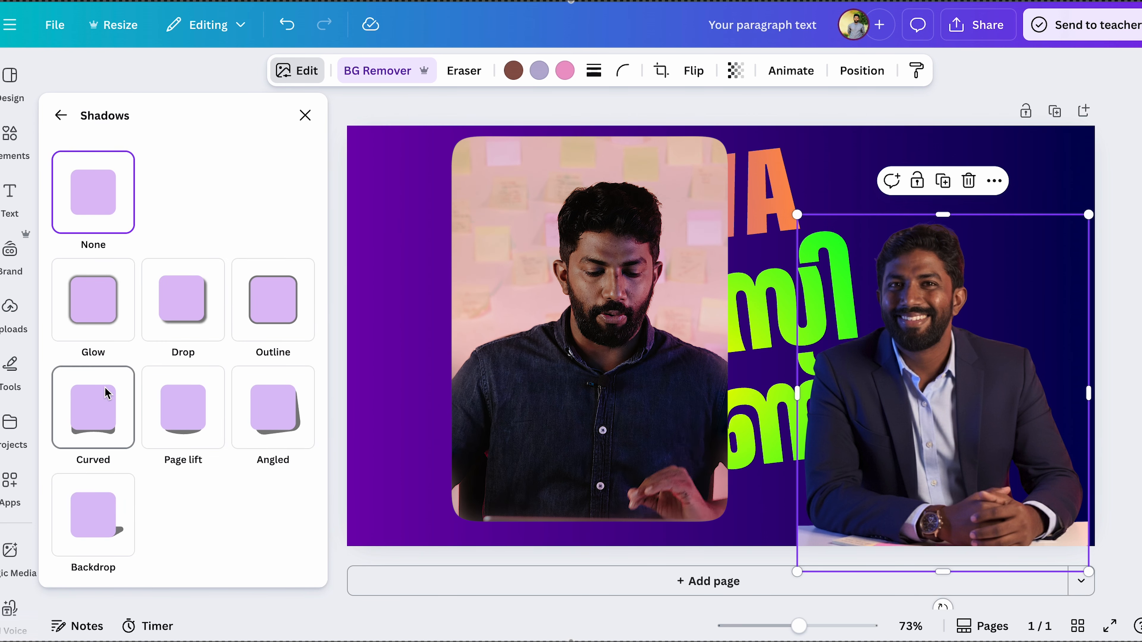
click(291, 321)
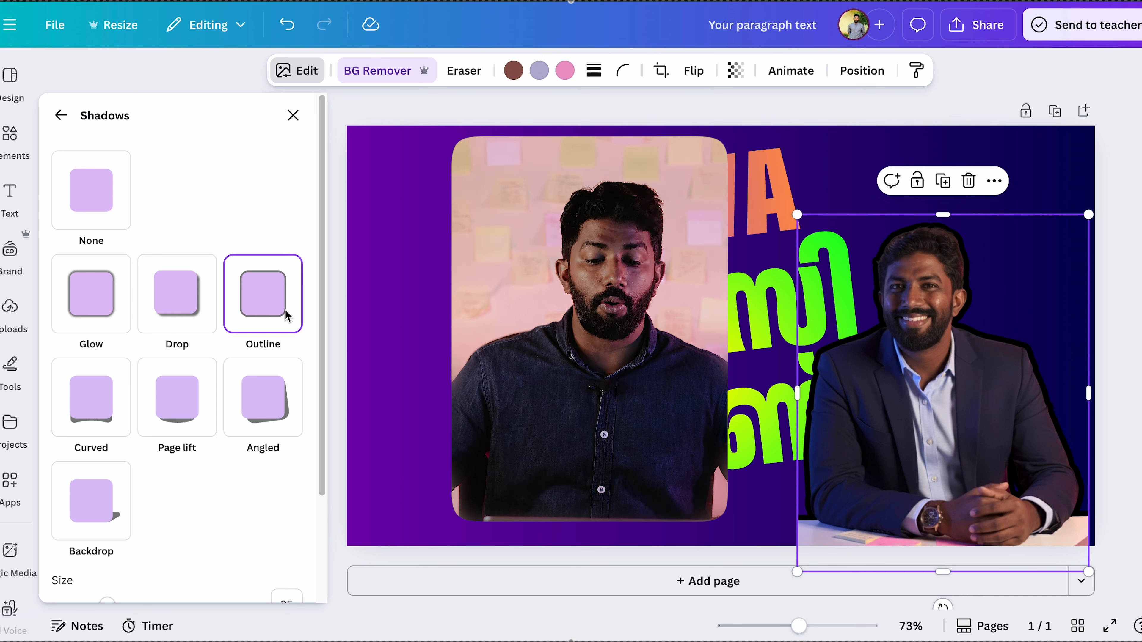
click(163, 307)
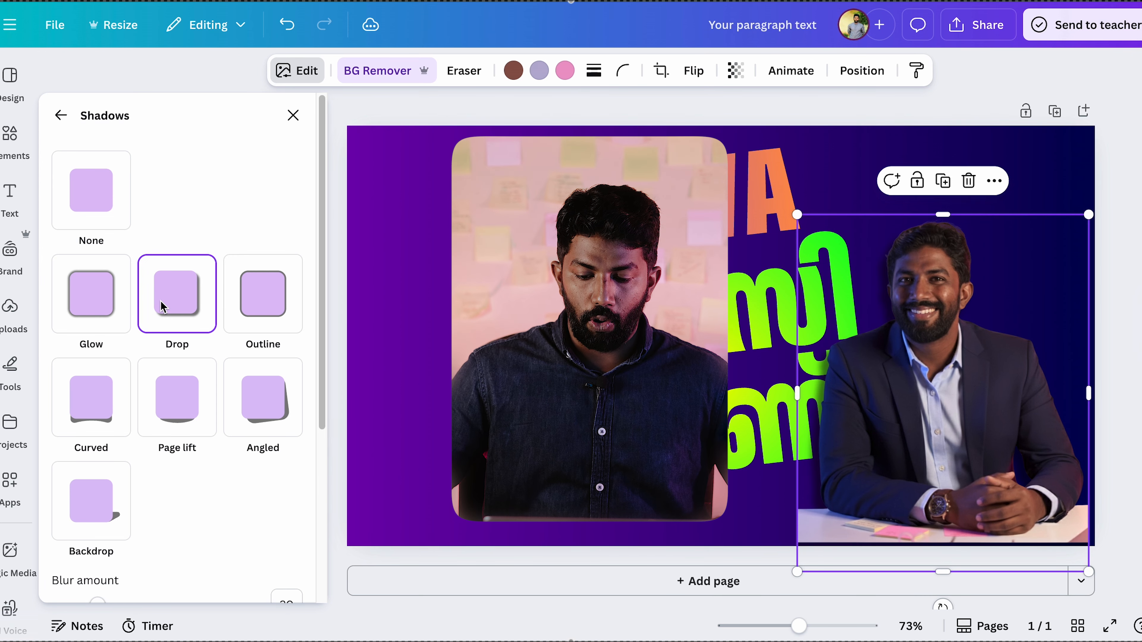
click(282, 304)
Step: Set the portrait's outline colour to white and shift the portrait slightly toward the page's lower right corner
scroll(247, 361, down, 3)
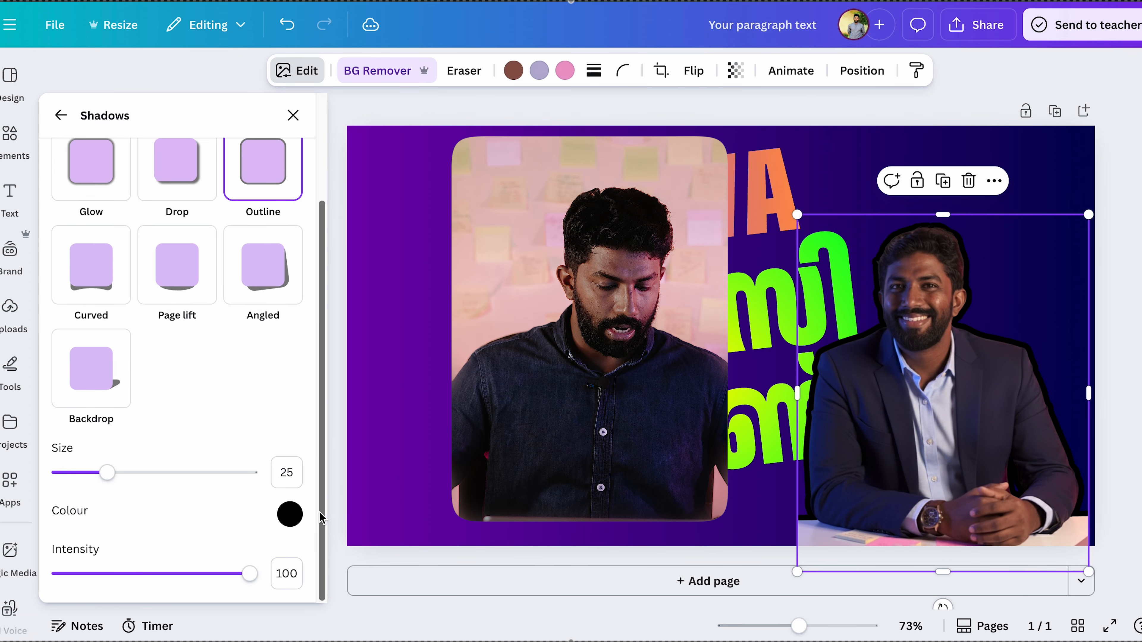
click(290, 515)
drag(305, 344, 263, 295)
drag(944, 351, 963, 366)
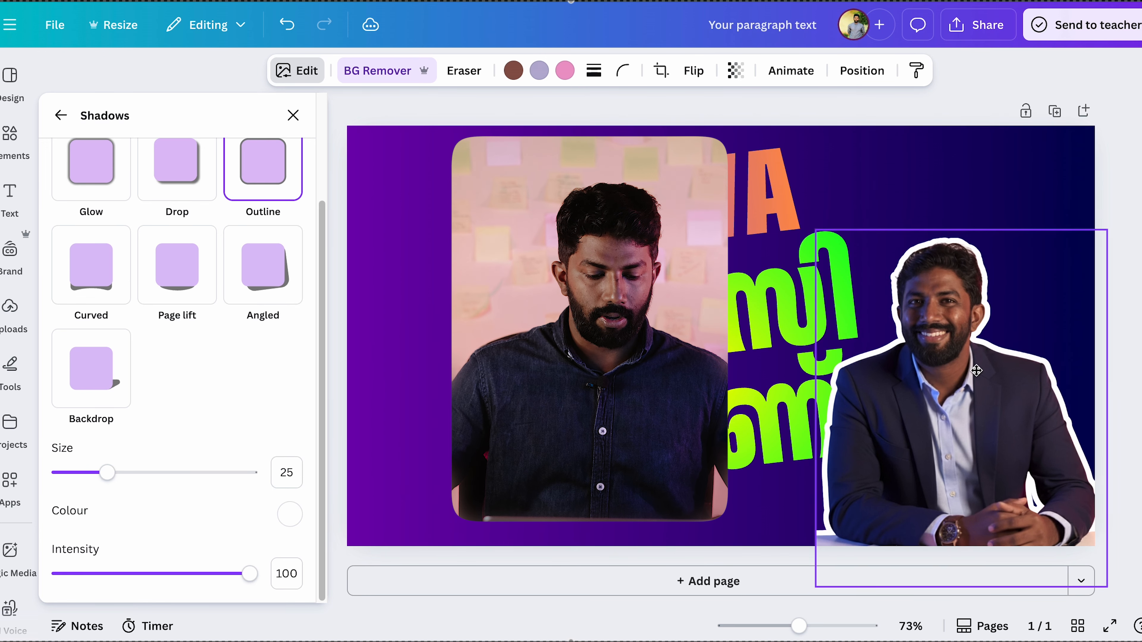
Step: Set the portrait outline's intensity to 77 and its size to 10, and close the shadow settings
drag(175, 578, 205, 574)
drag(108, 473, 79, 472)
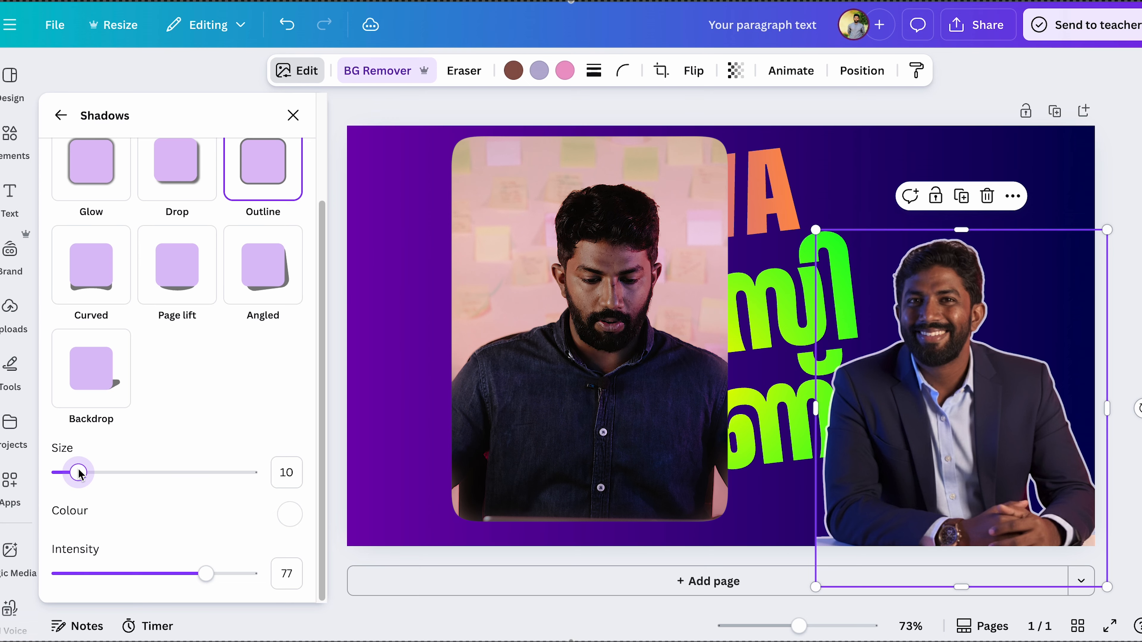
click(394, 319)
Step: Move the green Malayalam text and the CANVA text left and slightly down, away from the portrait
drag(540, 373, 470, 392)
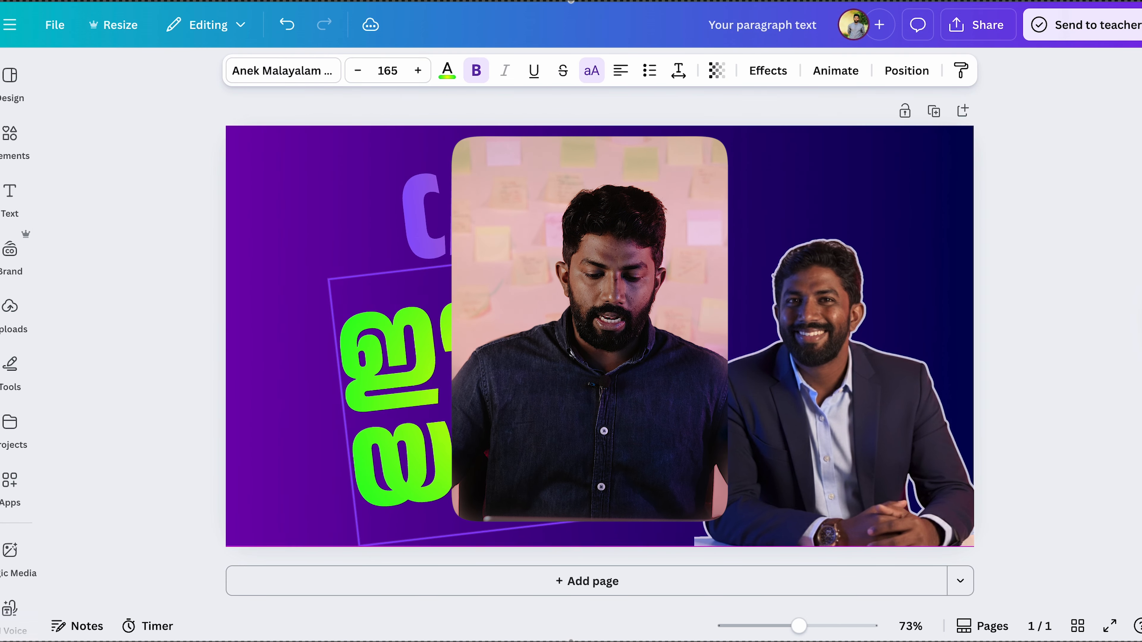
drag(539, 216, 489, 235)
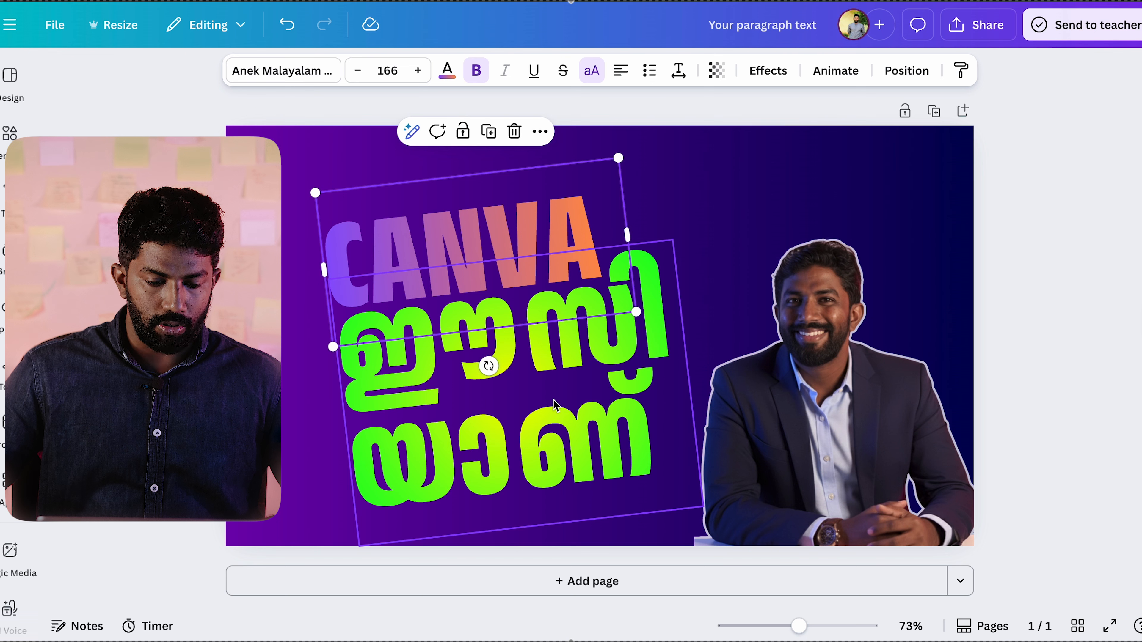
Step: Insert the gradient Canva script logo from the uploads, shrink it and place it above the portrait's head
mouse_move(9, 310)
click(242, 281)
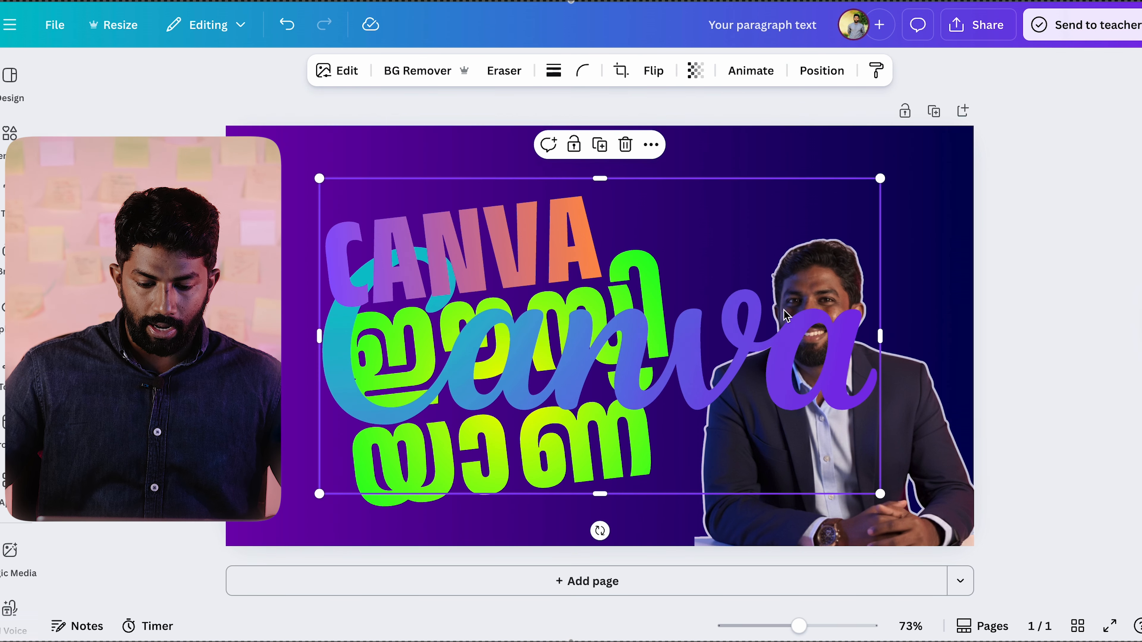
drag(879, 178, 547, 366)
drag(425, 454, 804, 216)
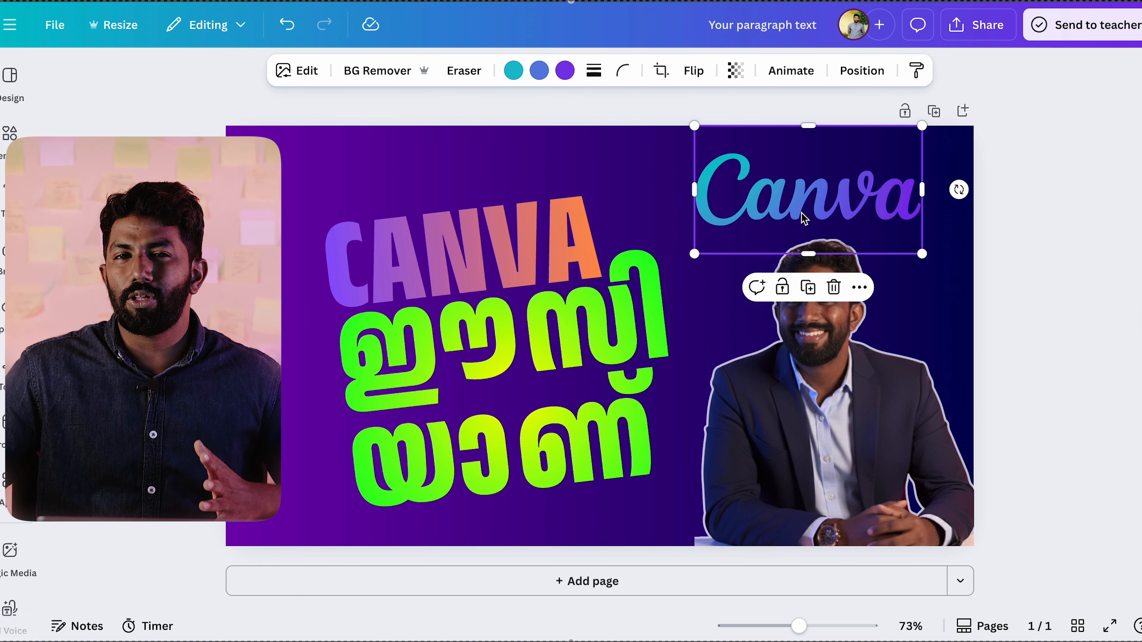
Step: Nudge the CANVA text up from the Malayalam text and shift the Canva logo slightly left and down
mouse_move(477, 229)
mouse_down()
mouse_move(472, 216)
mouse_move(486, 236)
mouse_up()
click(809, 196)
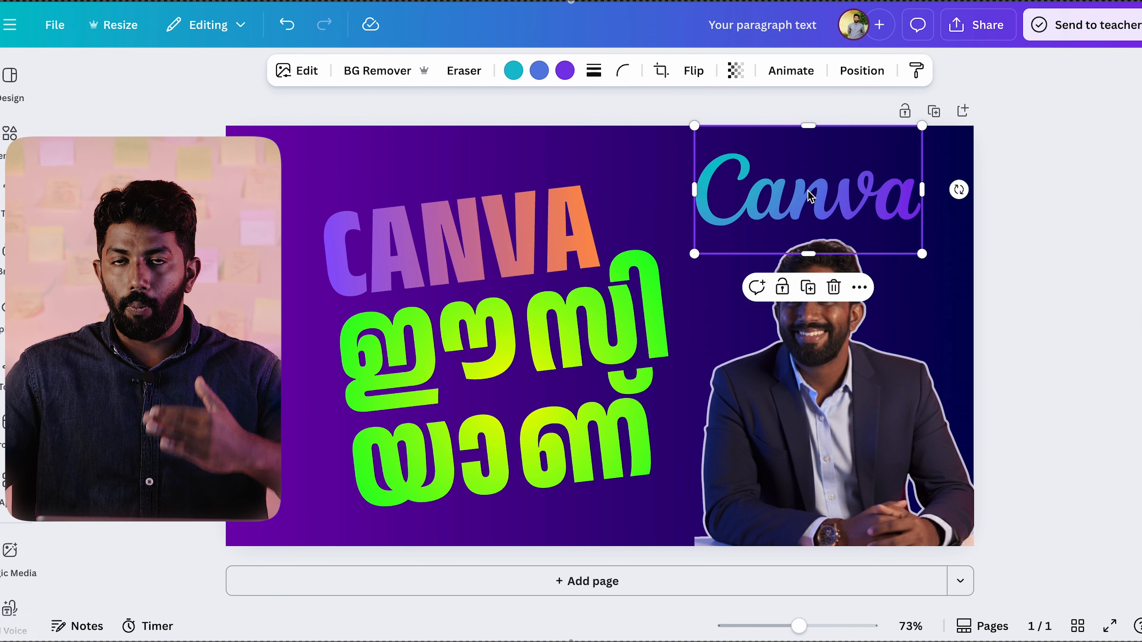
drag(809, 206, 778, 215)
Step: Copy the design's share link with access limited to the owner and dismiss the access dialog
click(977, 25)
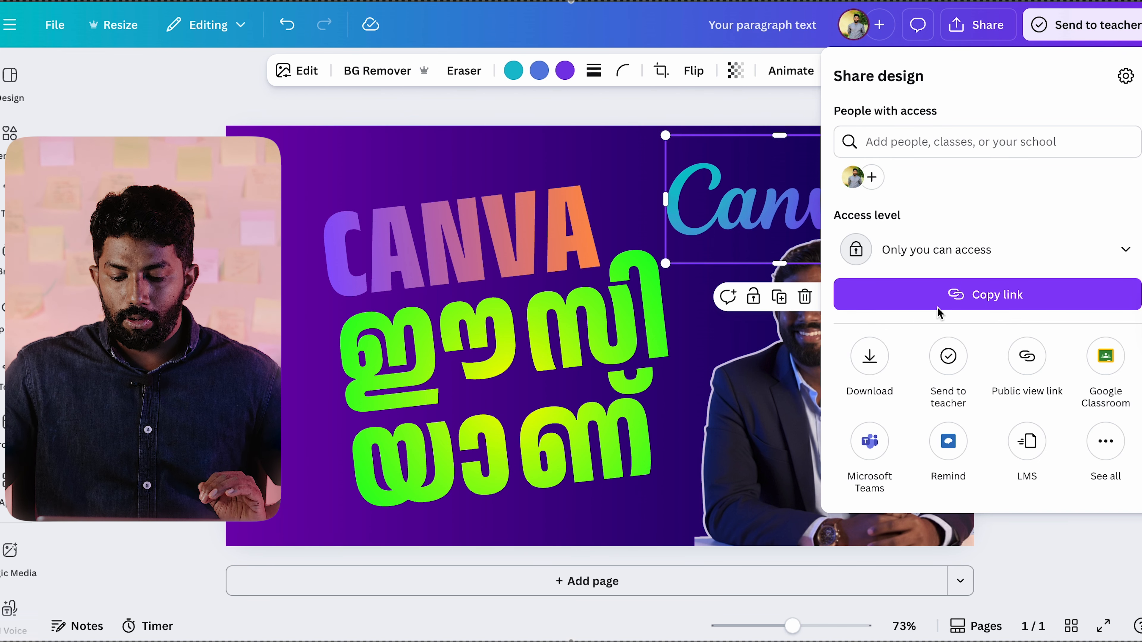
click(1001, 302)
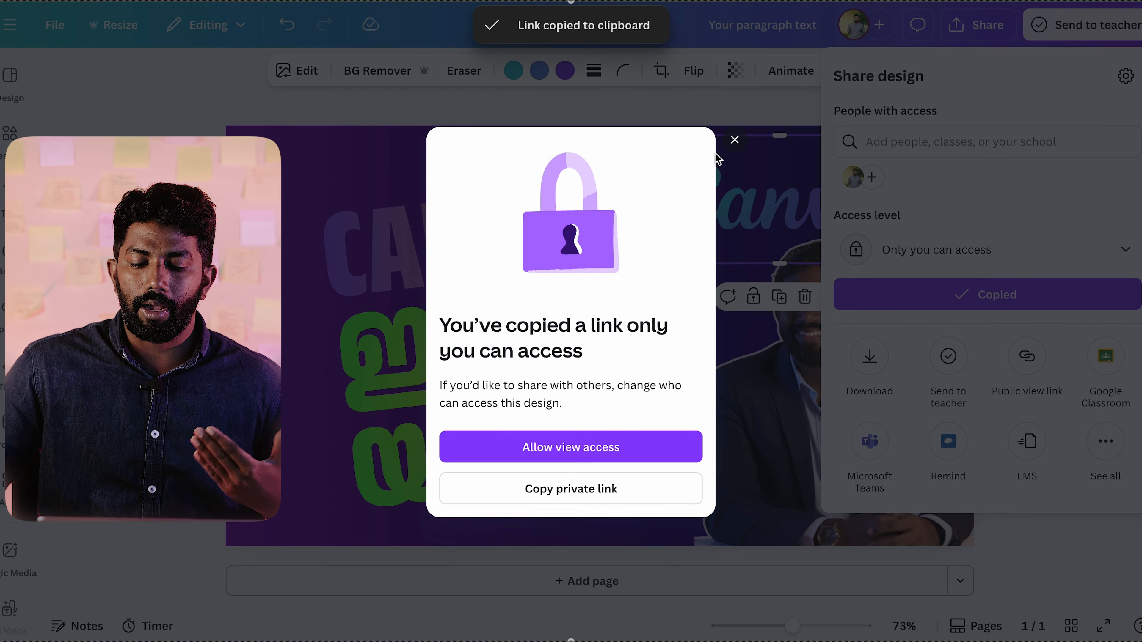
click(735, 141)
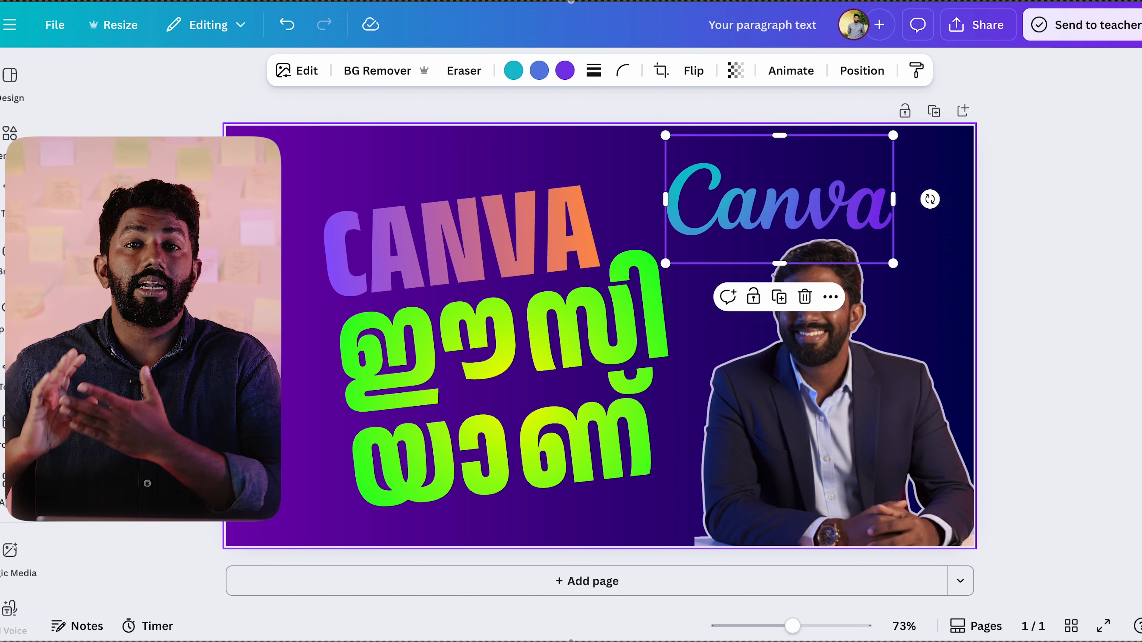
Step: Examine the download file types and the PNG export options for the design, and leave without downloading
click(978, 25)
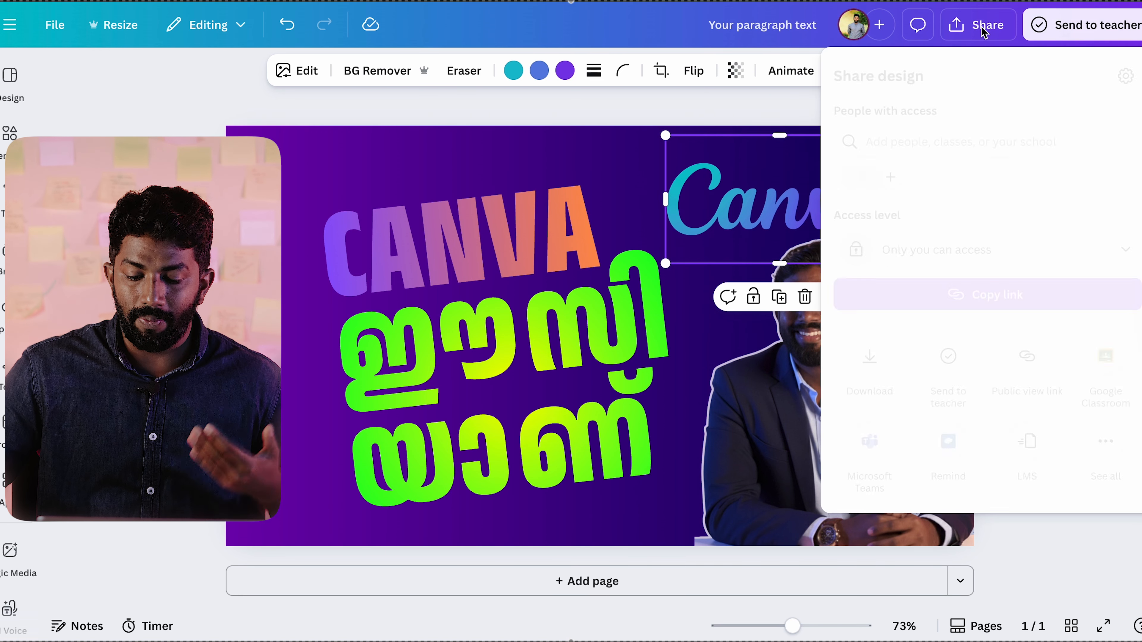
click(886, 364)
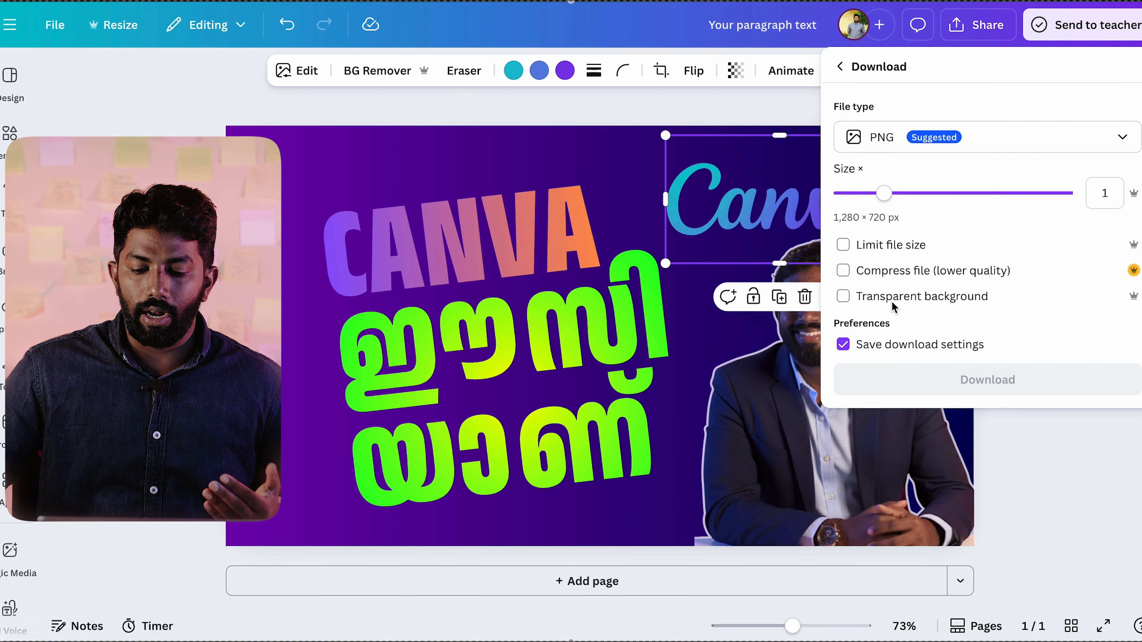
click(904, 140)
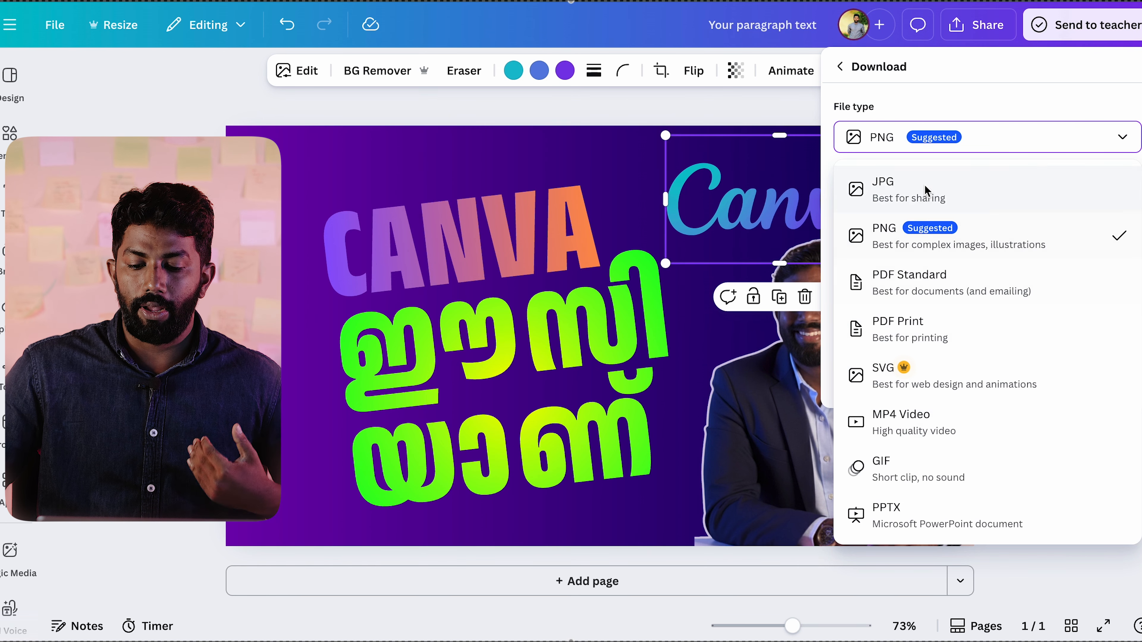
click(968, 88)
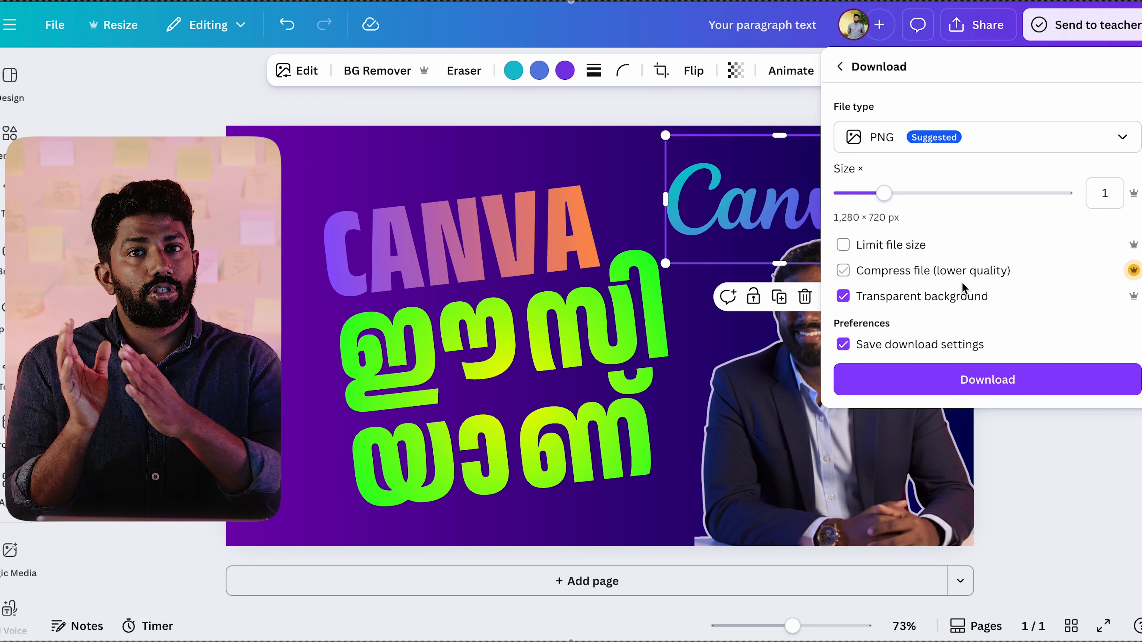
key(Escape)
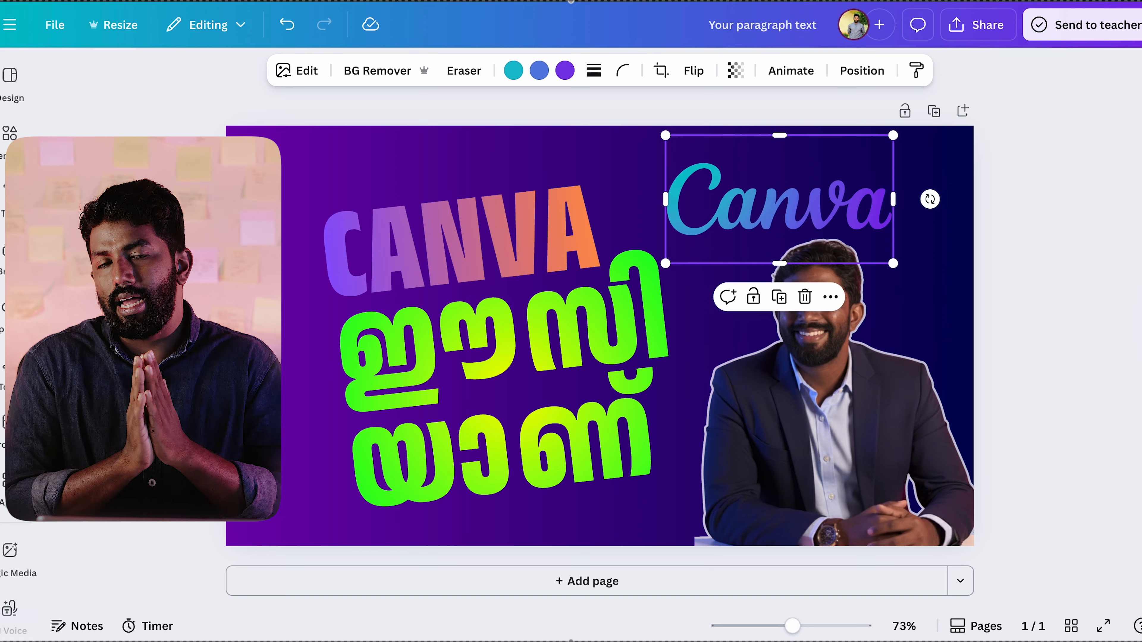